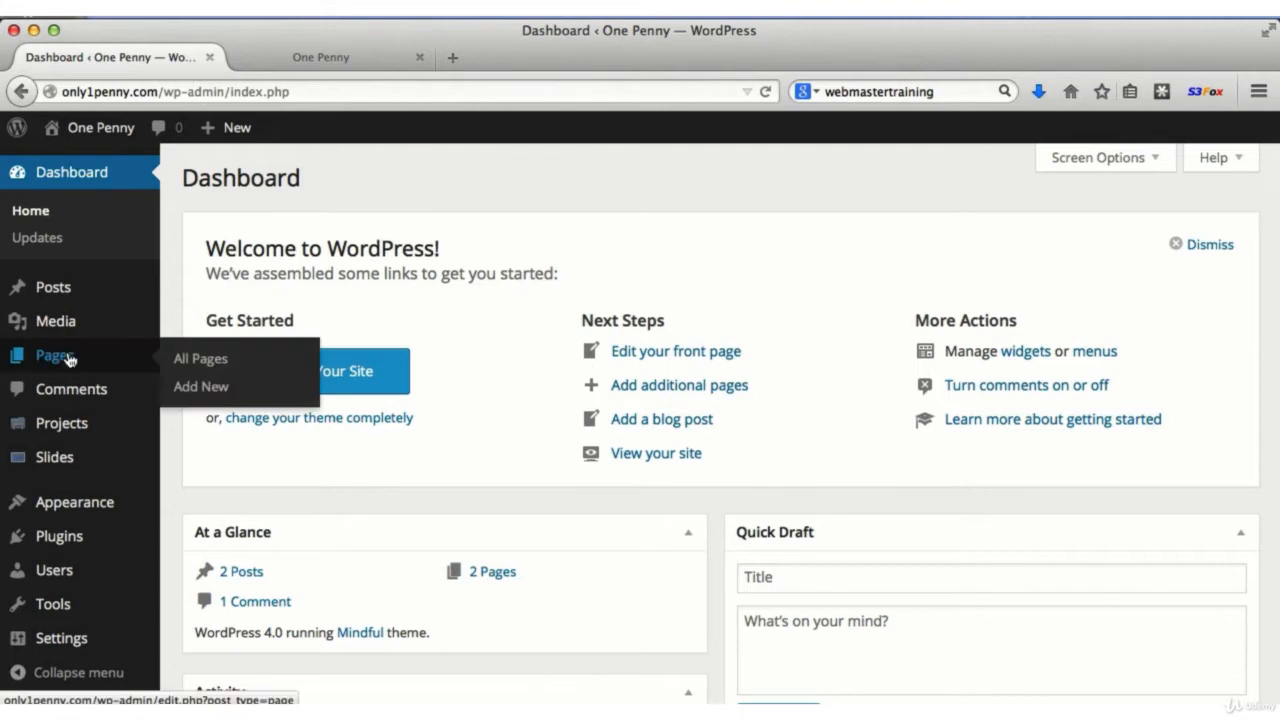
- Open the Sample Page for editing and replace its opening paragraph with "This is some new text."
{"action": "left_click", "coordinate": [55, 355]}
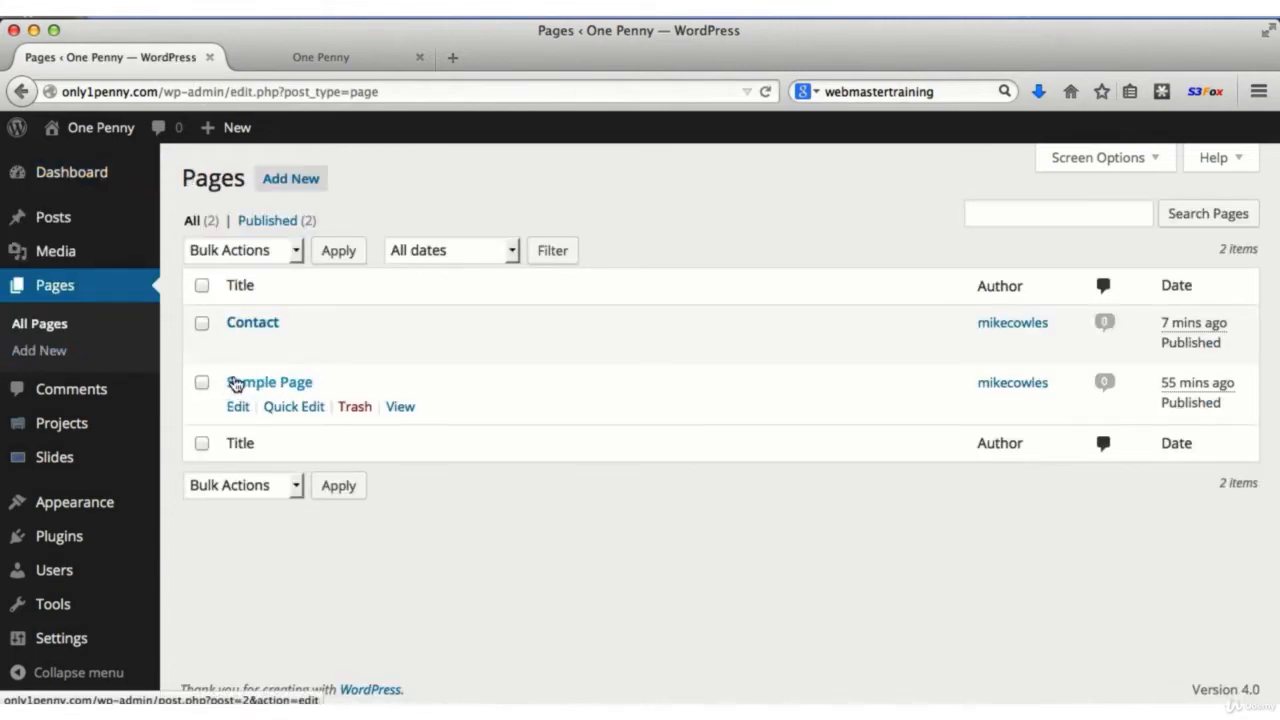
{"action": "left_click", "coordinate": [237, 412]}
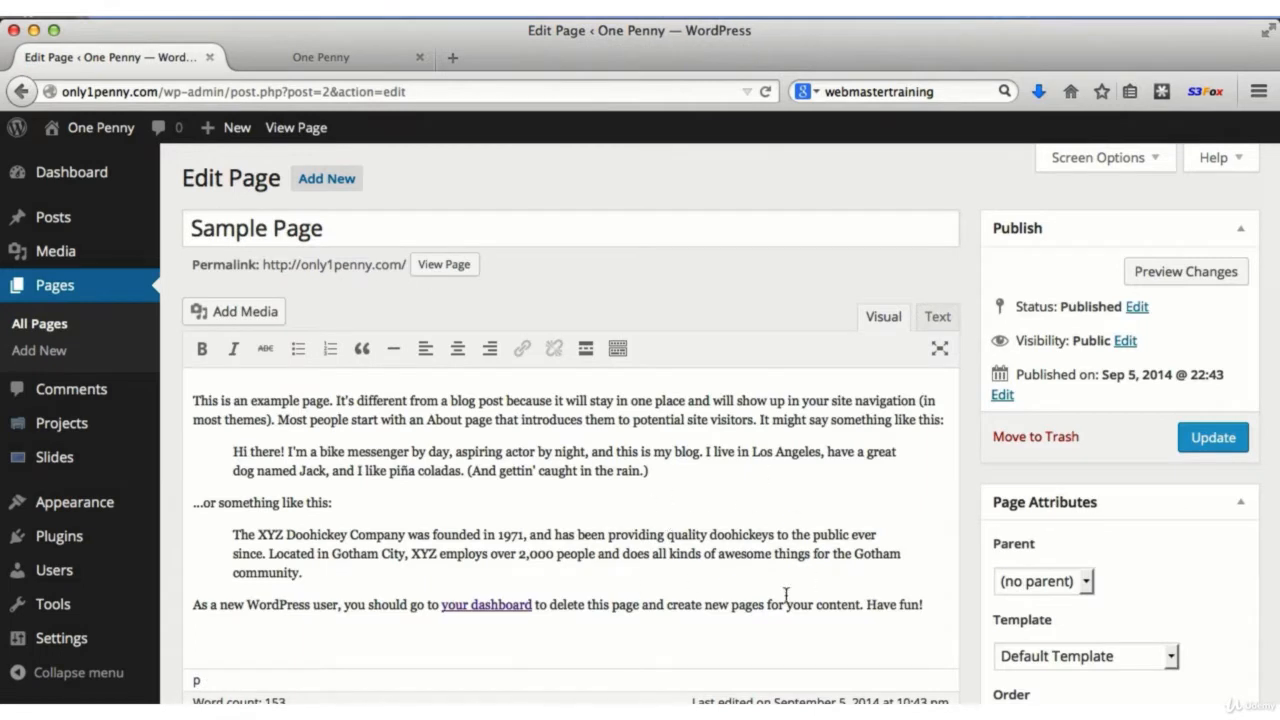
{"action": "scroll", "coordinate": [648, 494], "scroll_direction": "down", "scroll_amount": 2}
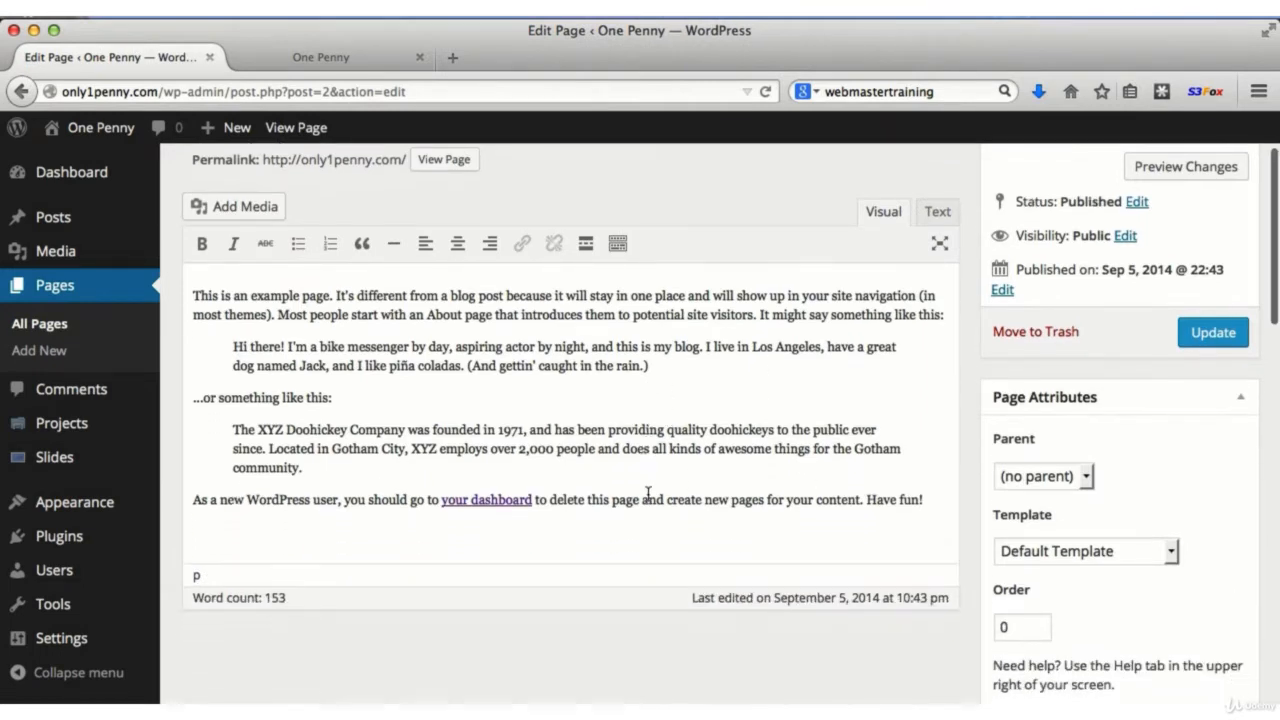
{"action": "left_click_drag", "start_coordinate": [192, 296], "coordinate": [958, 336]}
{"action": "type", "text": "Thi"}
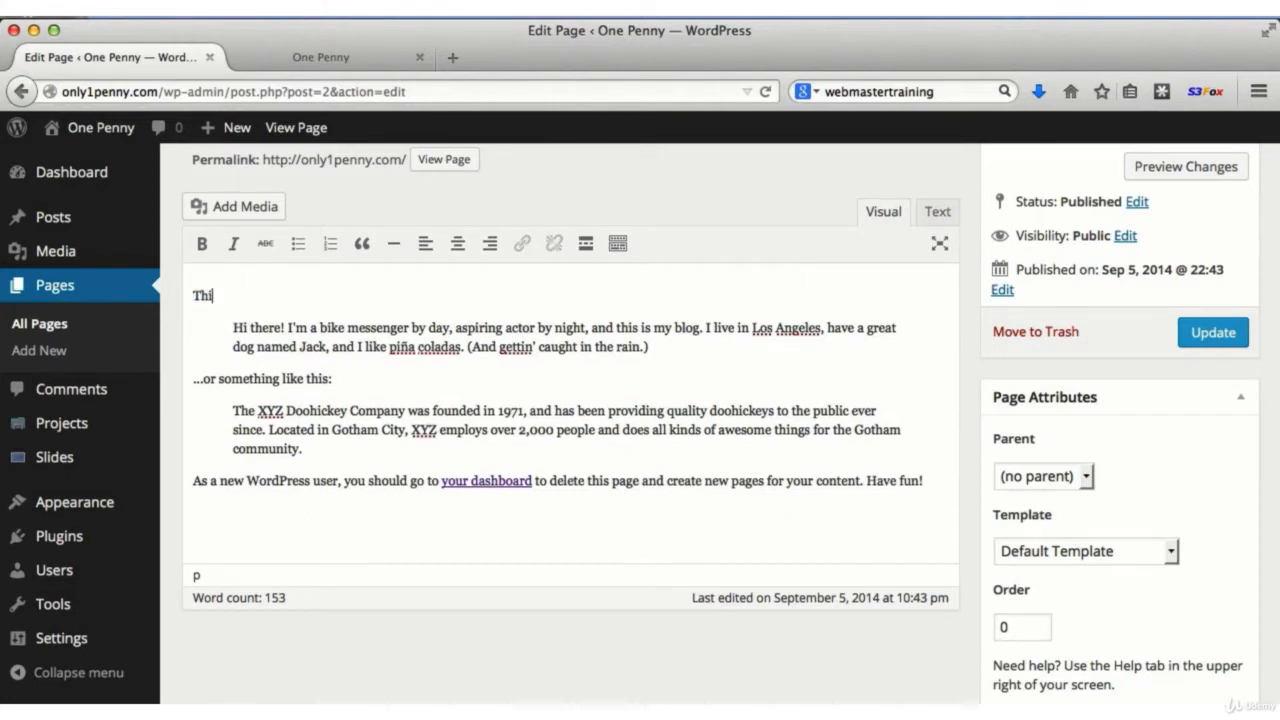
{"action": "type", "text": "s is some new text."}
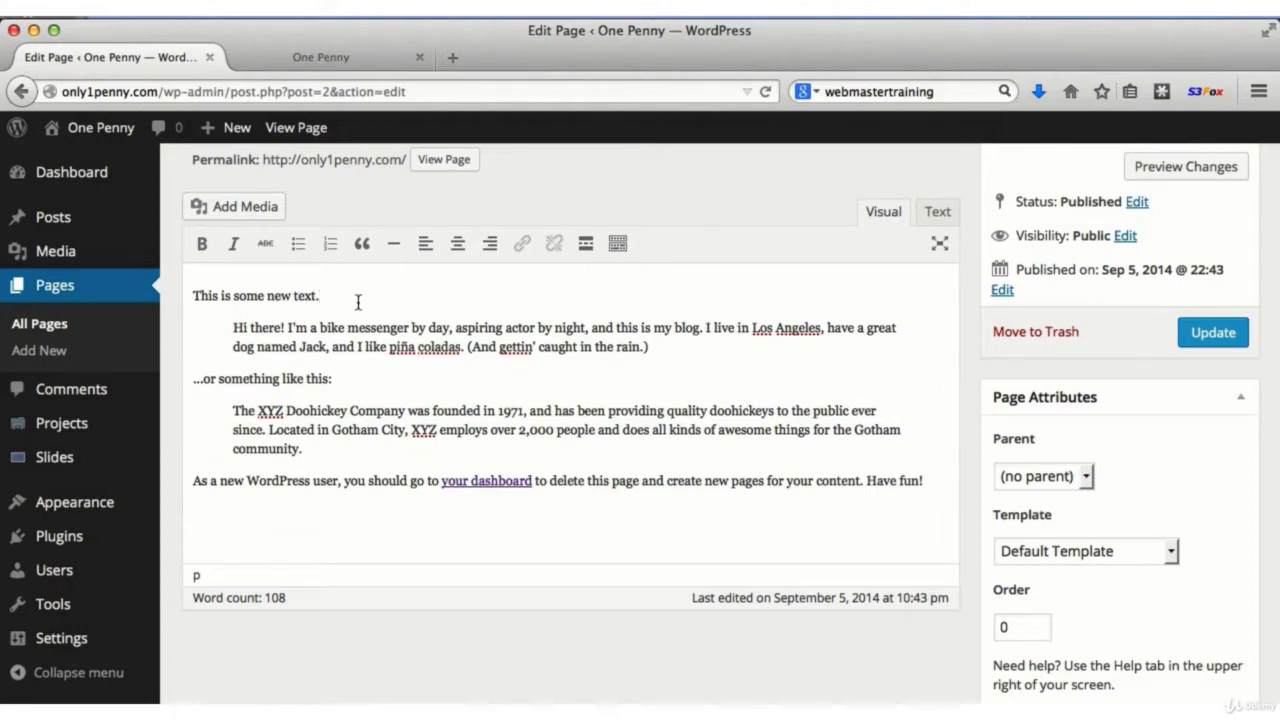
- Add the closing paragraph "This some more good text." to the Sample Page and update the page
{"action": "left_click", "coordinate": [639, 521]}
{"action": "key", "text": "Return"}
{"action": "type", "text": "This some more good text."}
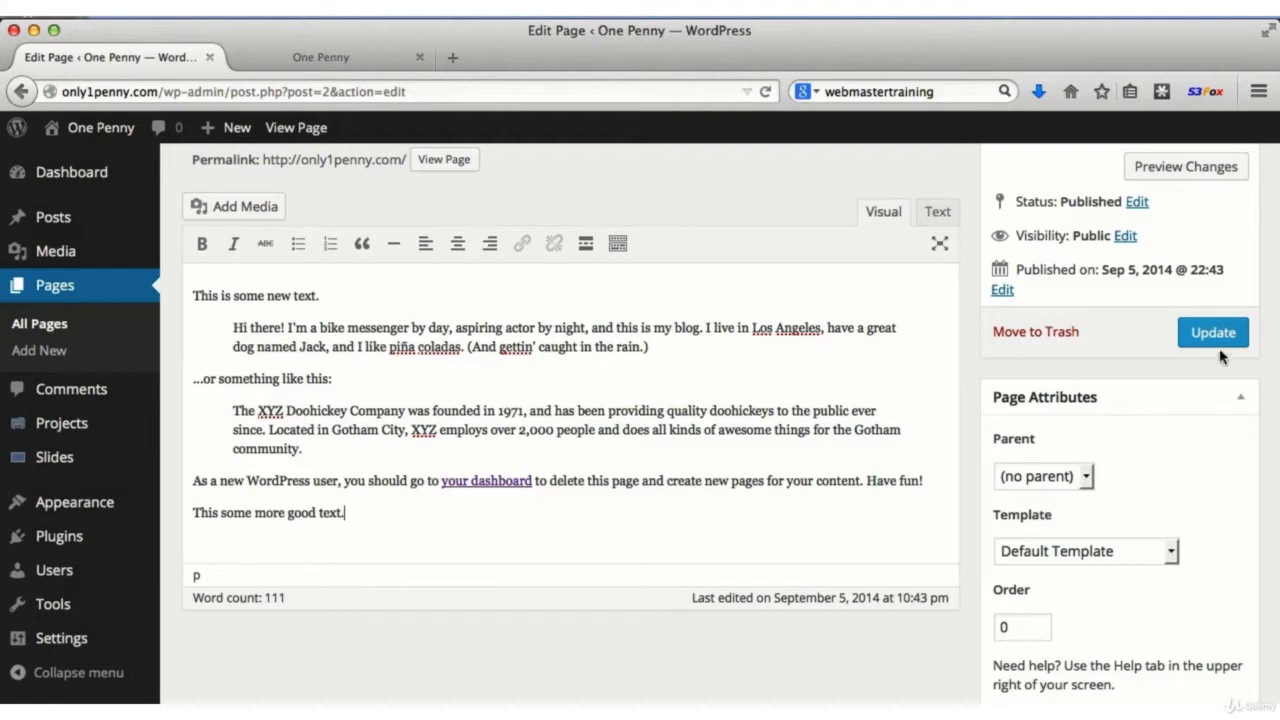
{"action": "left_click", "coordinate": [1212, 334]}
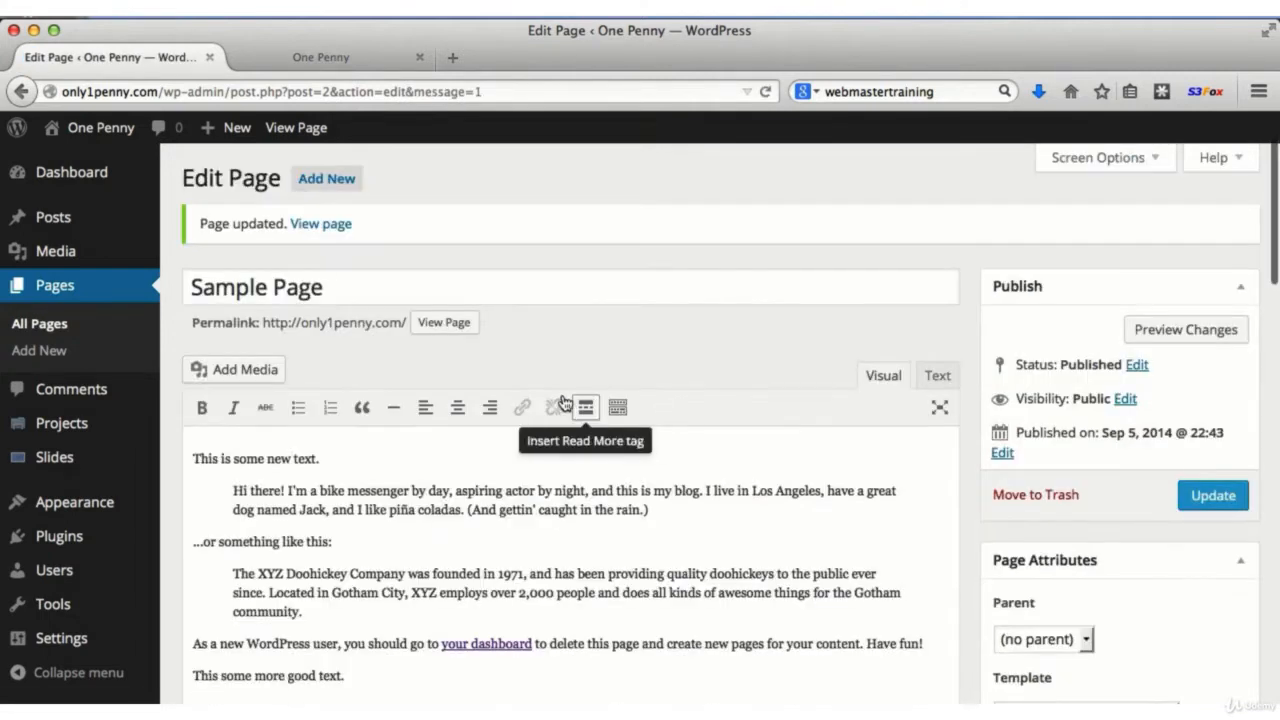
- View the published Sample Page and check the new opening and closing text
{"action": "left_click", "coordinate": [443, 322]}
{"action": "scroll", "coordinate": [537, 511], "scroll_direction": "down", "scroll_amount": 5}
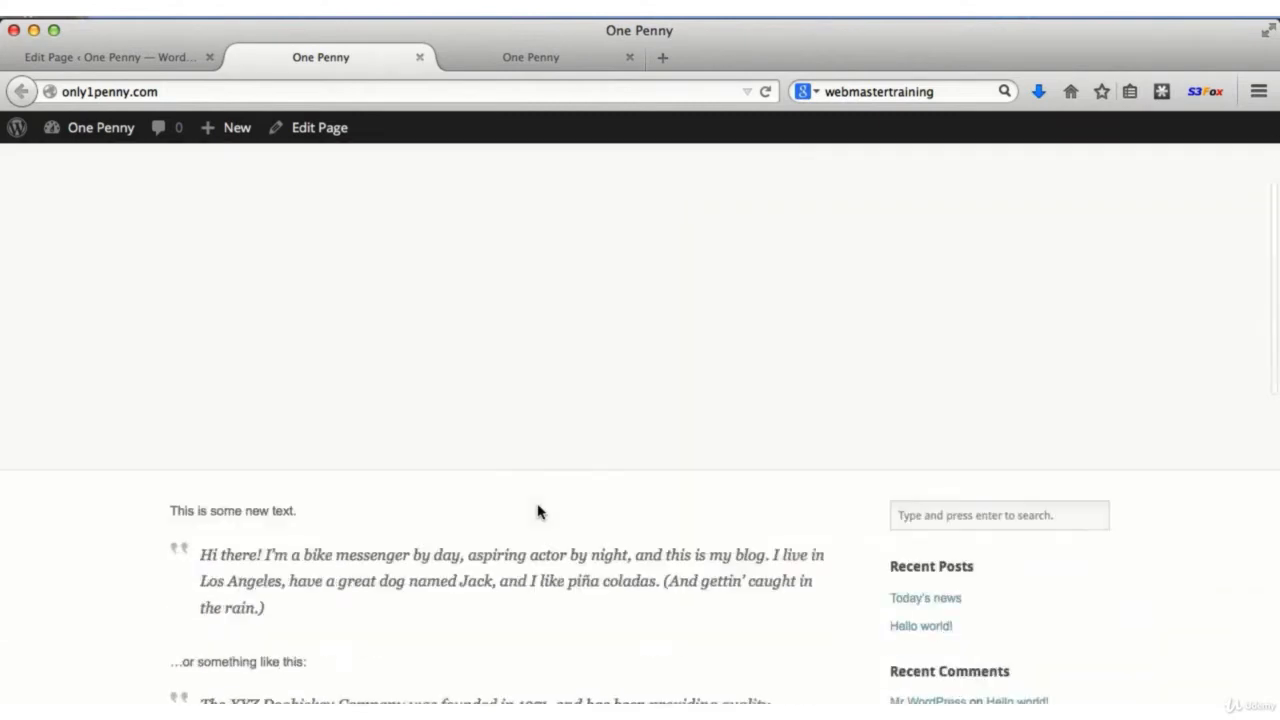
{"action": "scroll", "coordinate": [362, 512], "scroll_direction": "down", "scroll_amount": 4}
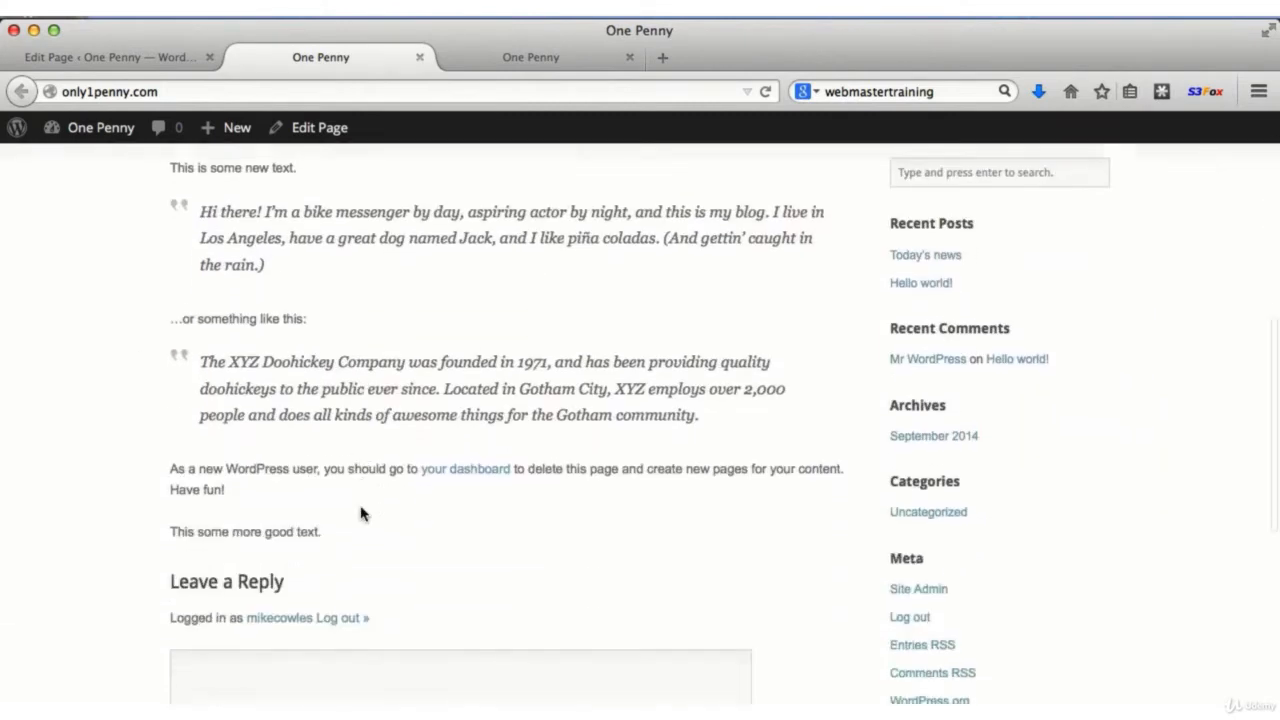
{"action": "left_click_drag", "start_coordinate": [334, 474], "coordinate": [162, 477]}
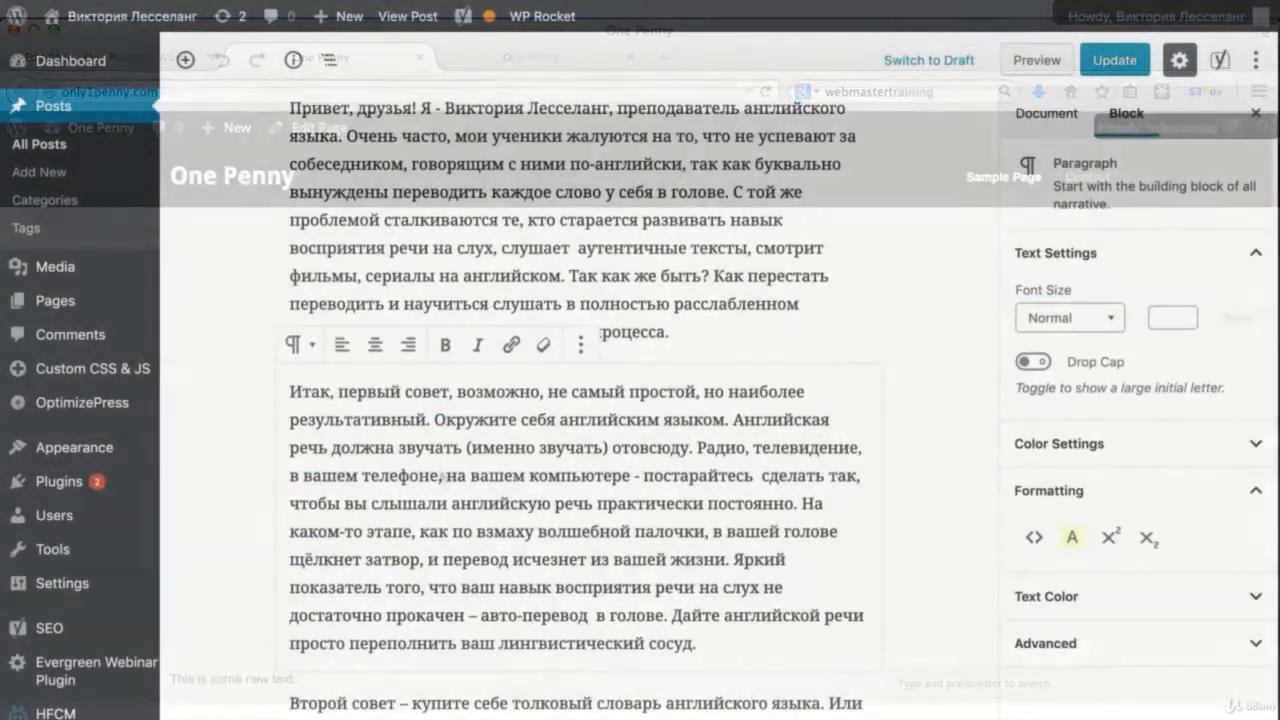
- Select the whole "Второй совет" paragraph in the post and apply left text alignment
{"action": "scroll", "coordinate": [580, 400], "scroll_direction": "up", "scroll_amount": 4}
{"action": "scroll", "coordinate": [580, 400], "scroll_direction": "down", "scroll_amount": 2}
{"action": "scroll", "coordinate": [466, 426], "scroll_direction": "down", "scroll_amount": 8}
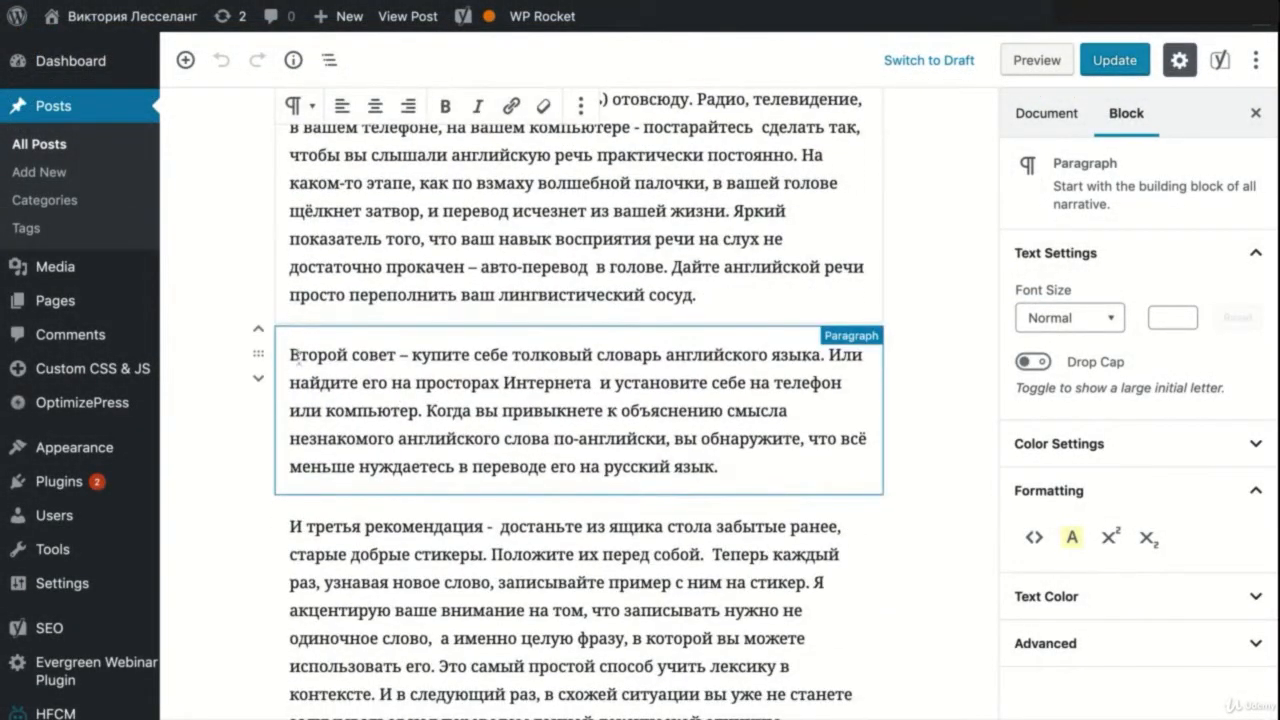
{"action": "left_click", "coordinate": [466, 438]}
{"action": "left_click_drag", "start_coordinate": [290, 354], "coordinate": [718, 466]}
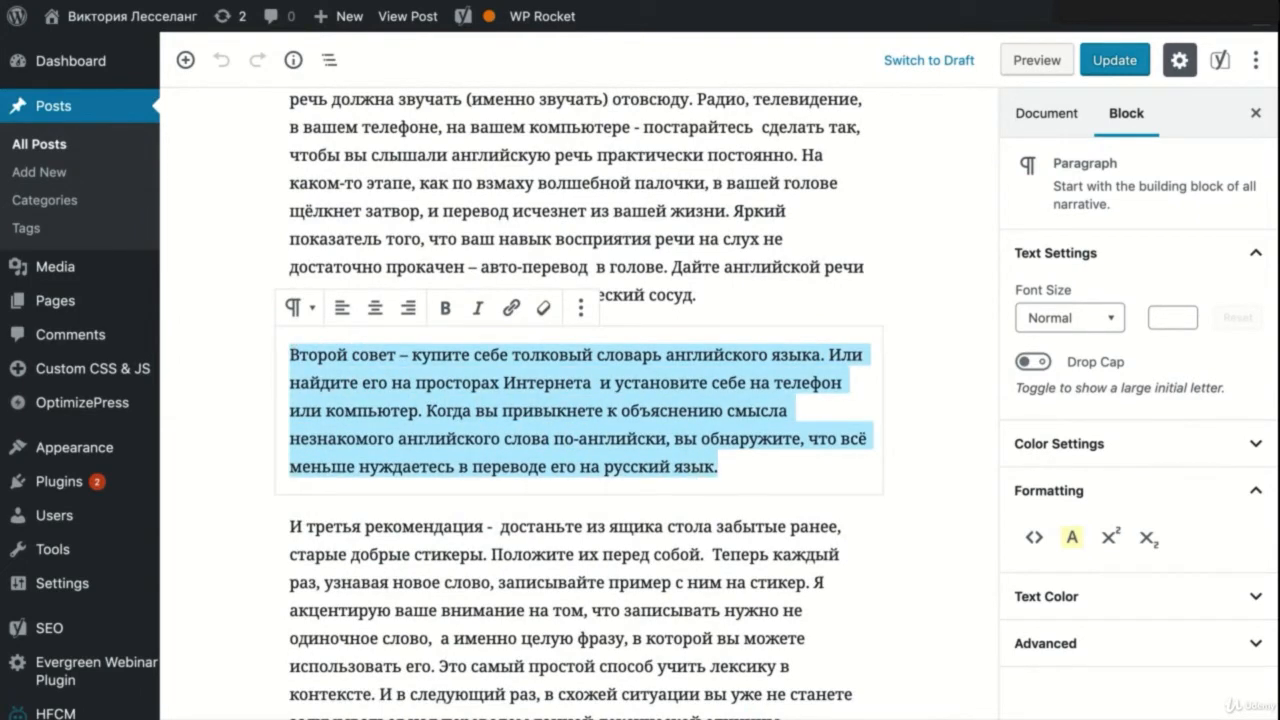
{"action": "left_click", "coordinate": [343, 309]}
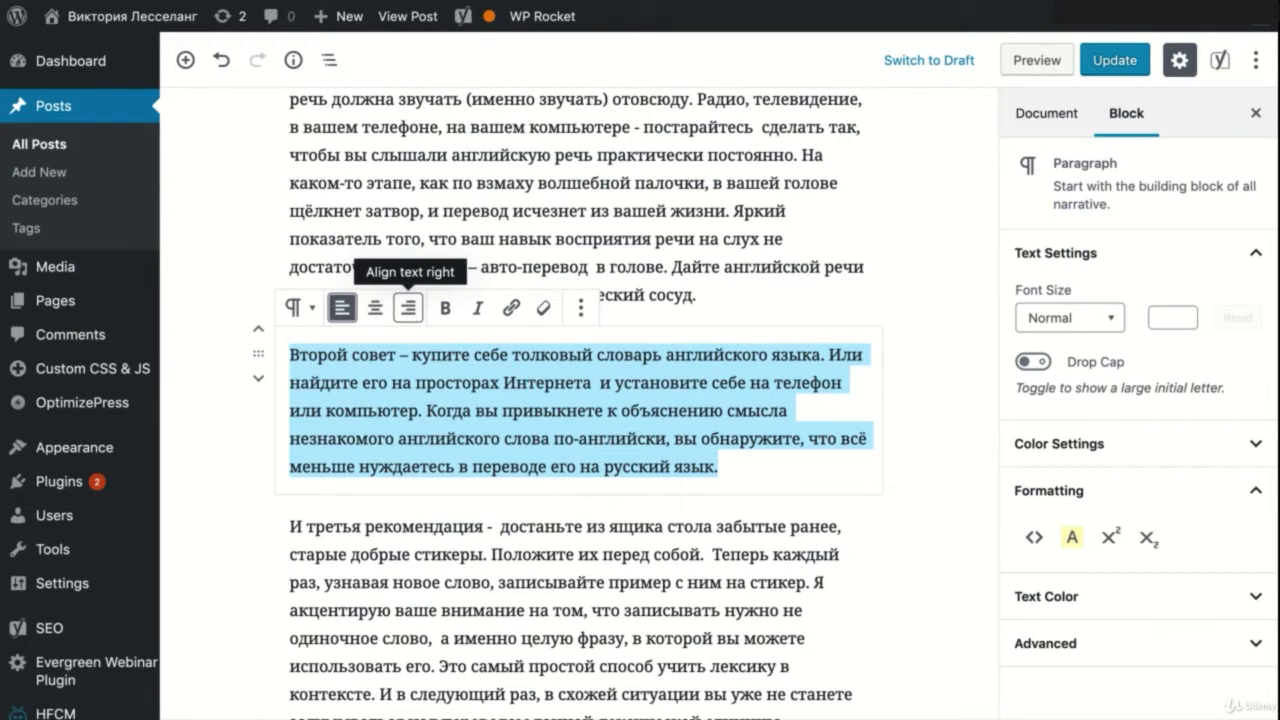
- Try right and centre alignment on the "Второй совет" paragraph and restore its left alignment
{"action": "left_click", "coordinate": [408, 308]}
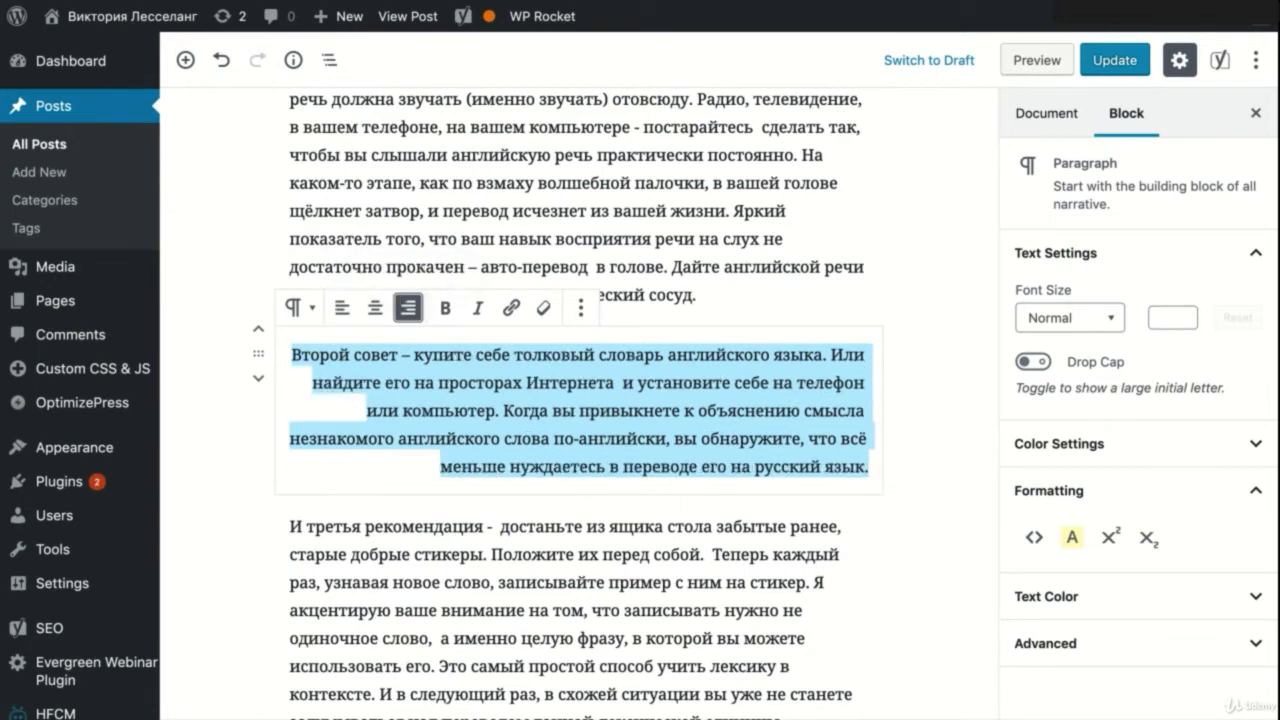
{"action": "left_click", "coordinate": [377, 310]}
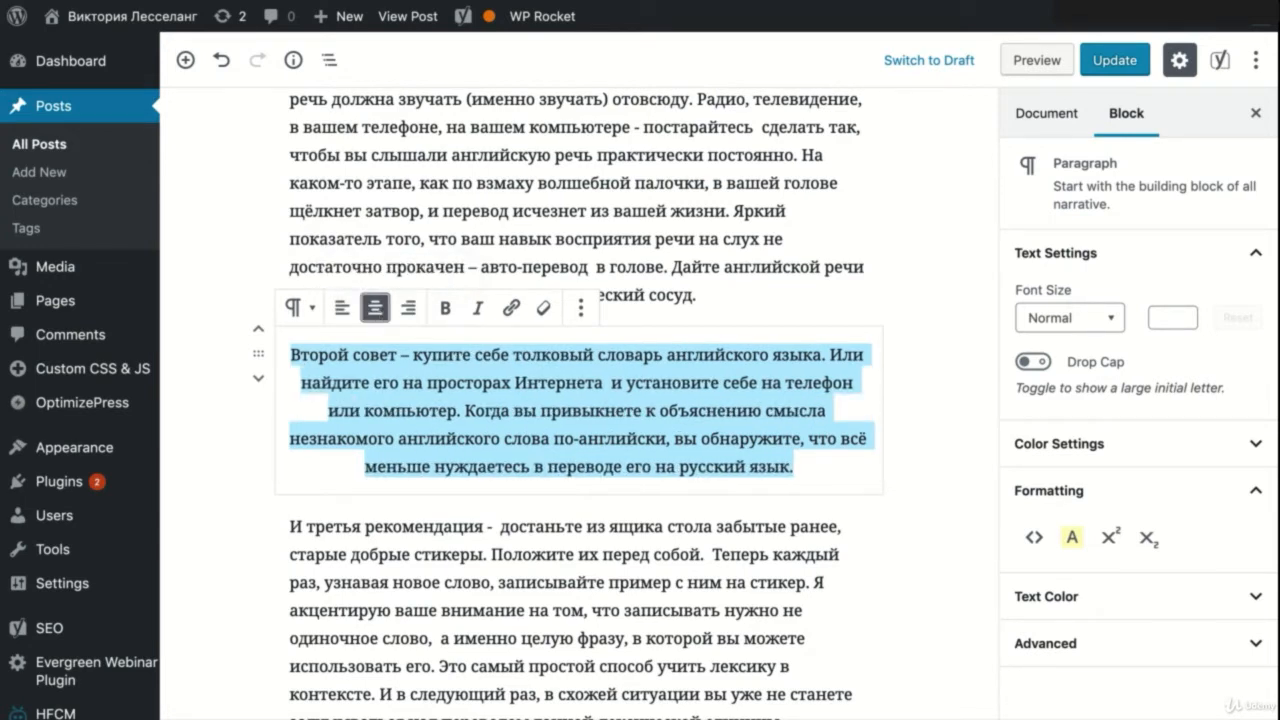
{"action": "left_click", "coordinate": [343, 310]}
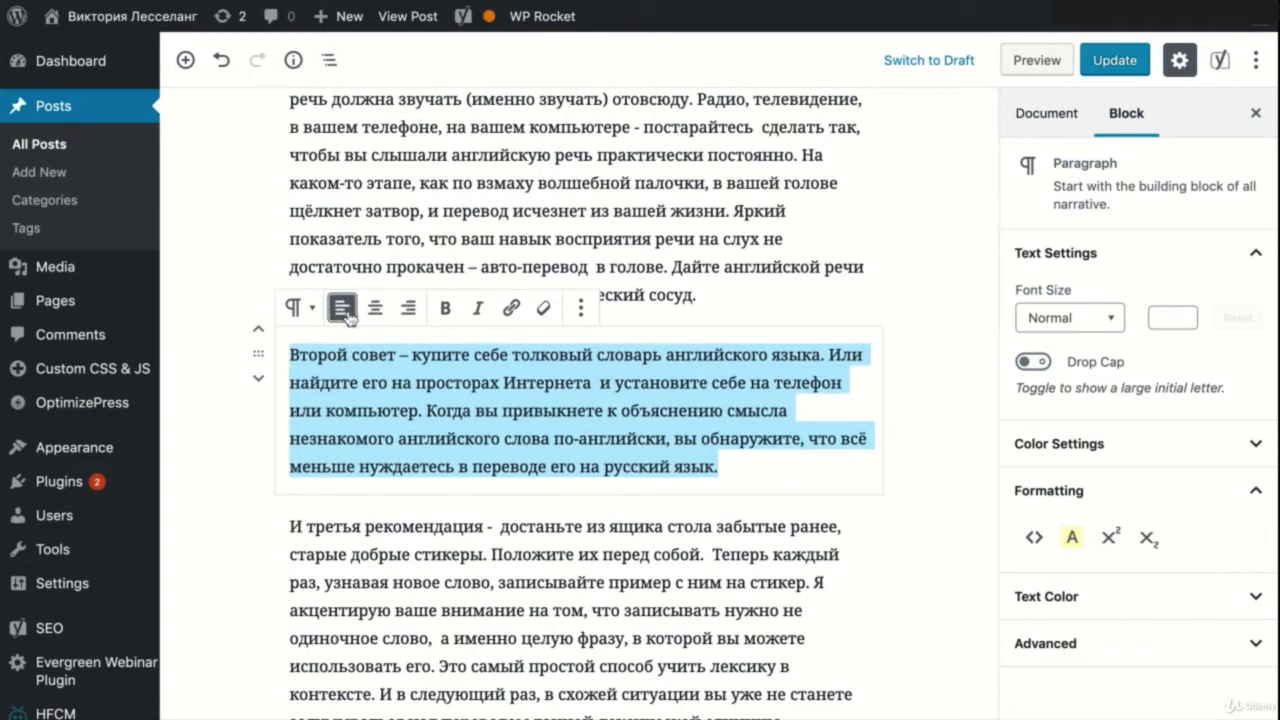
{"action": "left_click", "coordinate": [404, 312]}
{"action": "left_click", "coordinate": [342, 310]}
- Select the "И третья рекомендация" paragraph, try centre and right alignment, and finish with it aligned left
{"action": "scroll", "coordinate": [470, 458], "scroll_direction": "down", "scroll_amount": 3}
{"action": "left_click", "coordinate": [414, 442]}
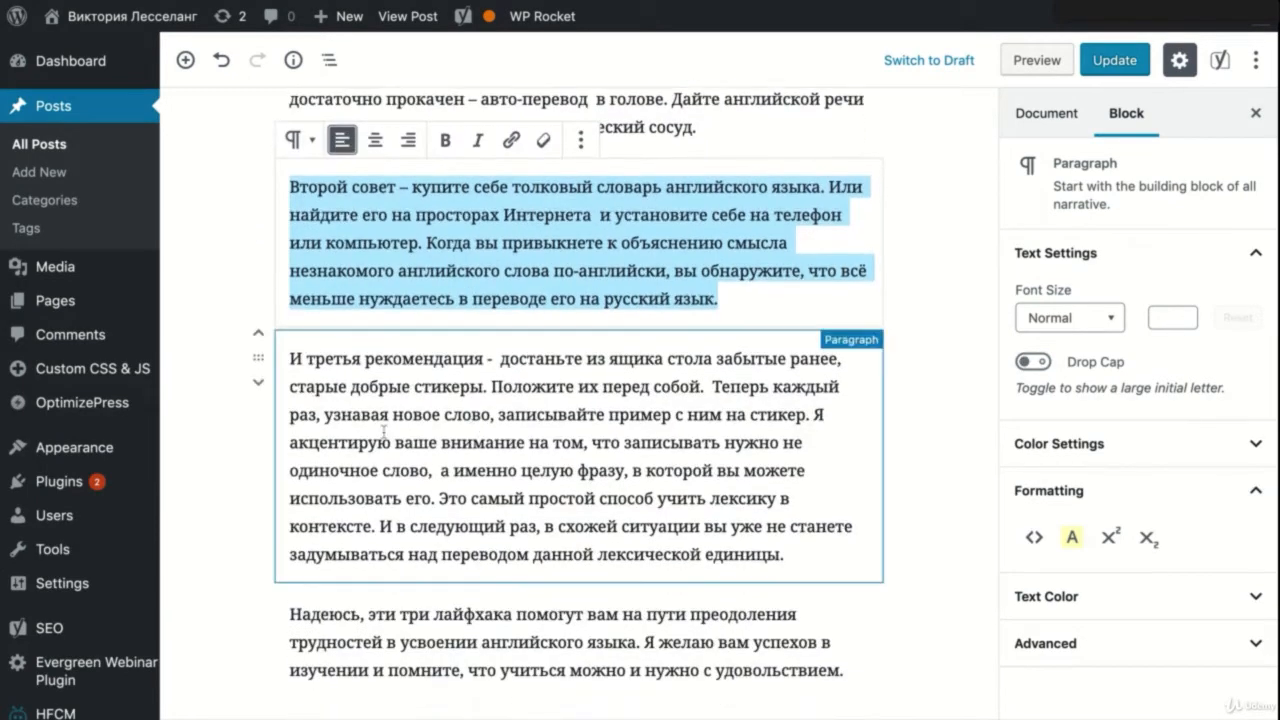
{"action": "mouse_move", "coordinate": [291, 361]}
{"action": "left_mouse_down"}
{"action": "mouse_move", "coordinate": [595, 499]}
{"action": "mouse_move", "coordinate": [785, 556]}
{"action": "left_mouse_up"}
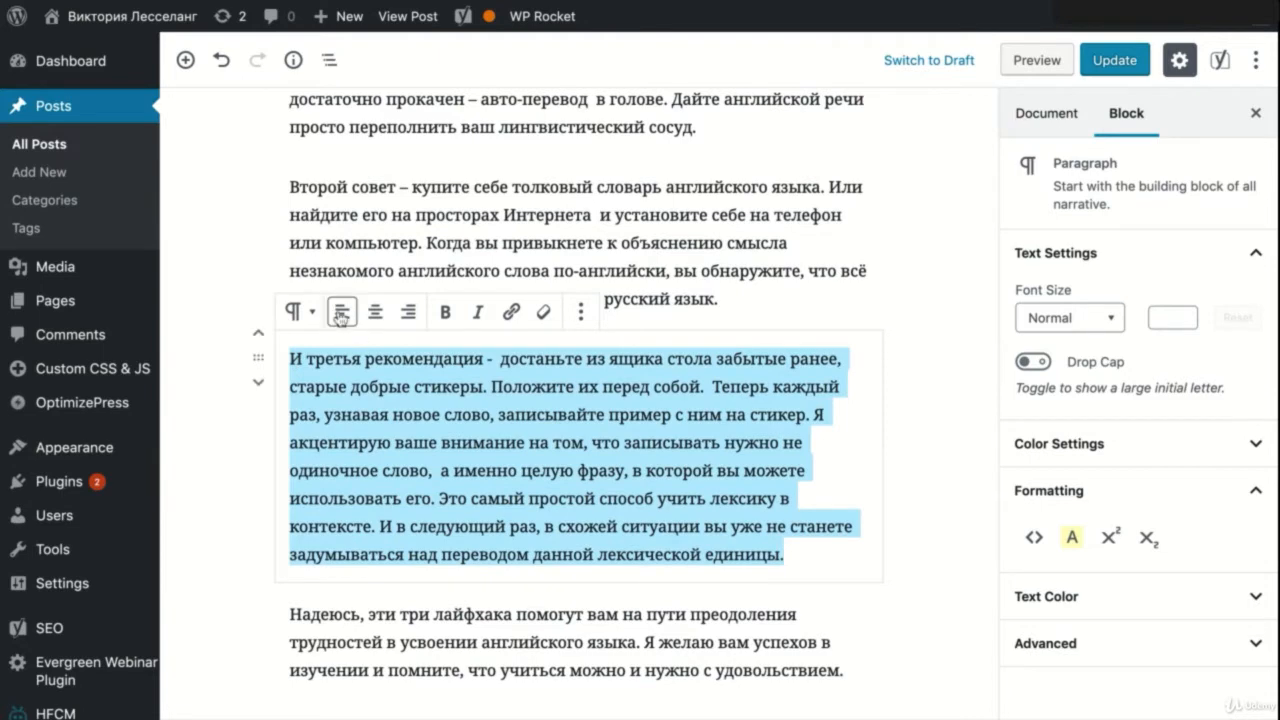
{"action": "left_click", "coordinate": [385, 315]}
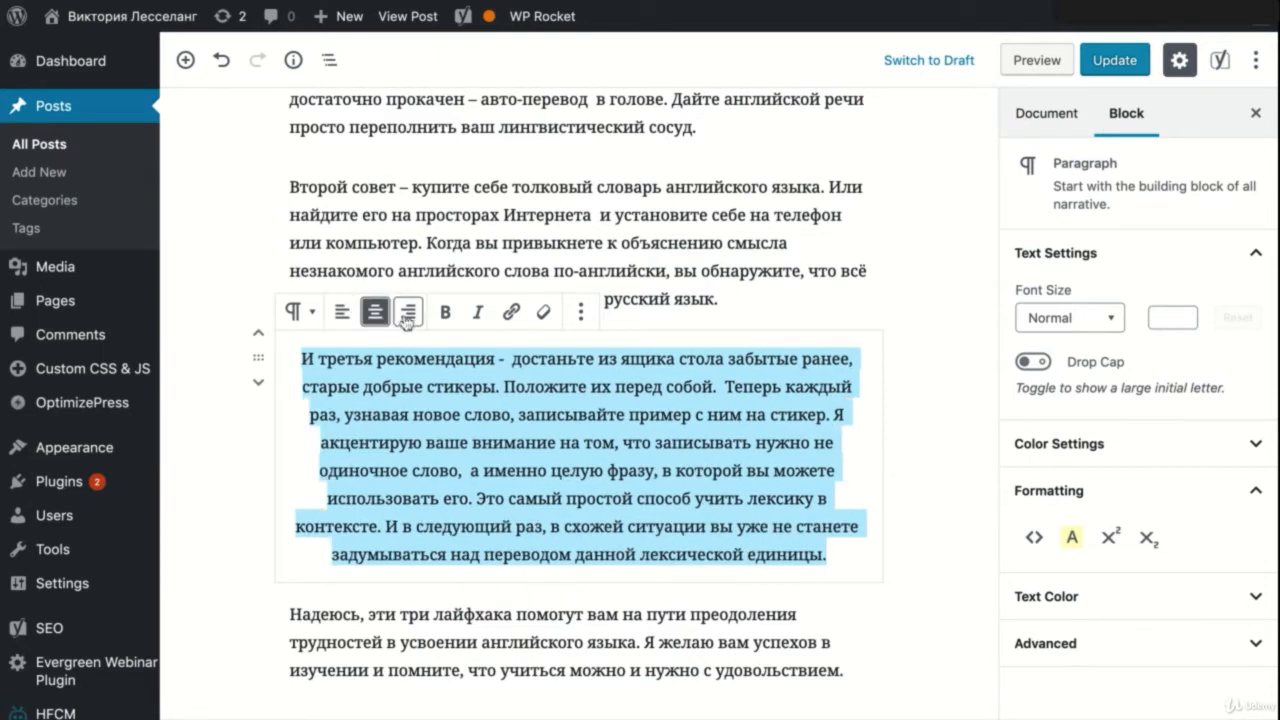
{"action": "left_click", "coordinate": [408, 313]}
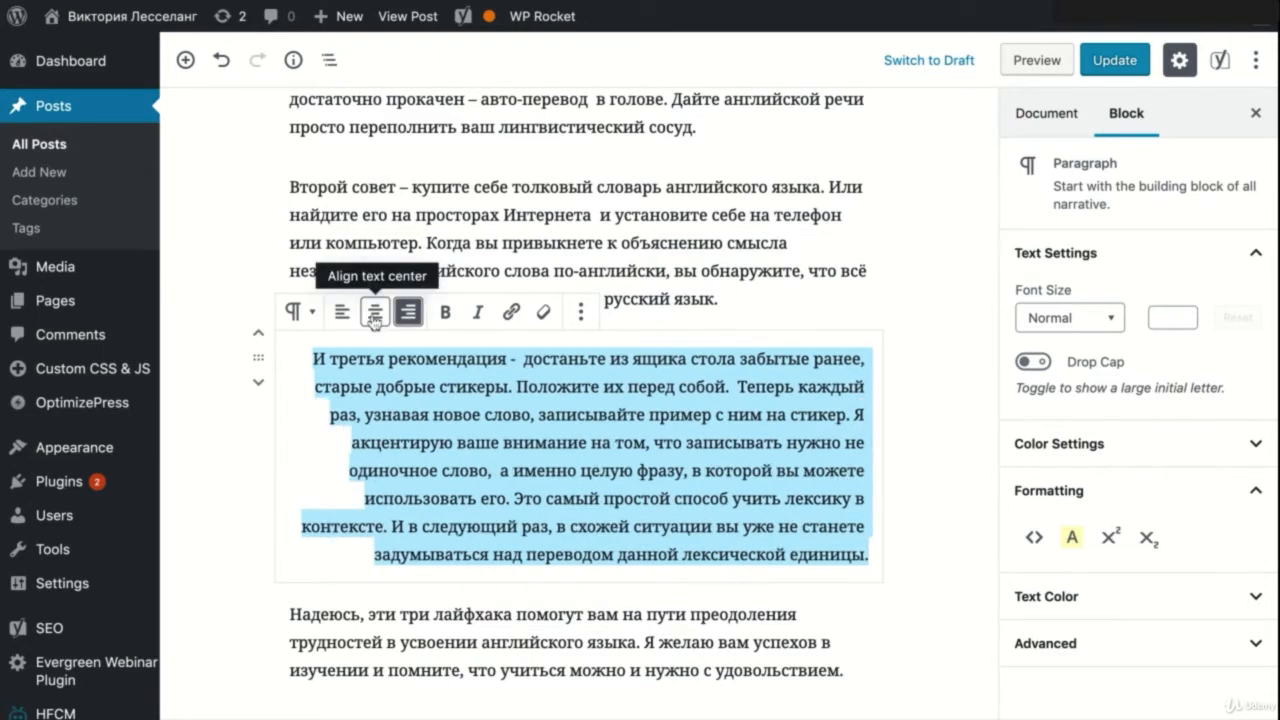
{"action": "left_click", "coordinate": [374, 314]}
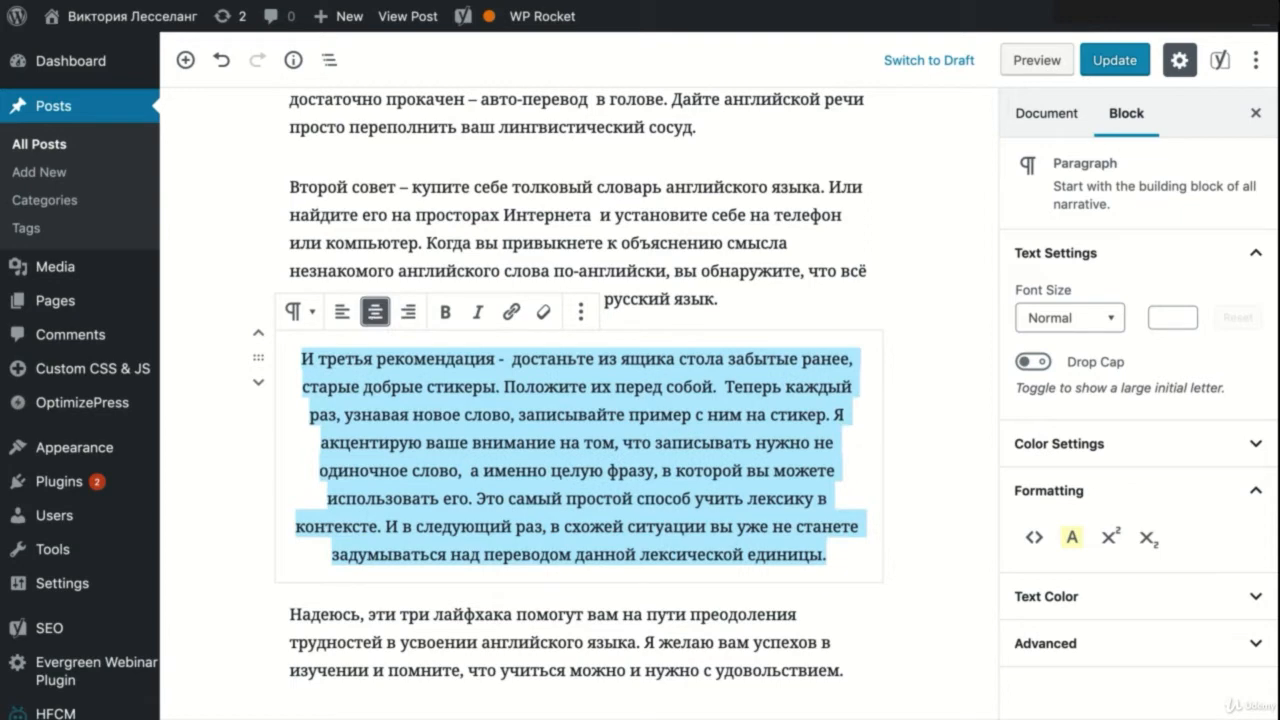
{"action": "left_click", "coordinate": [343, 315]}
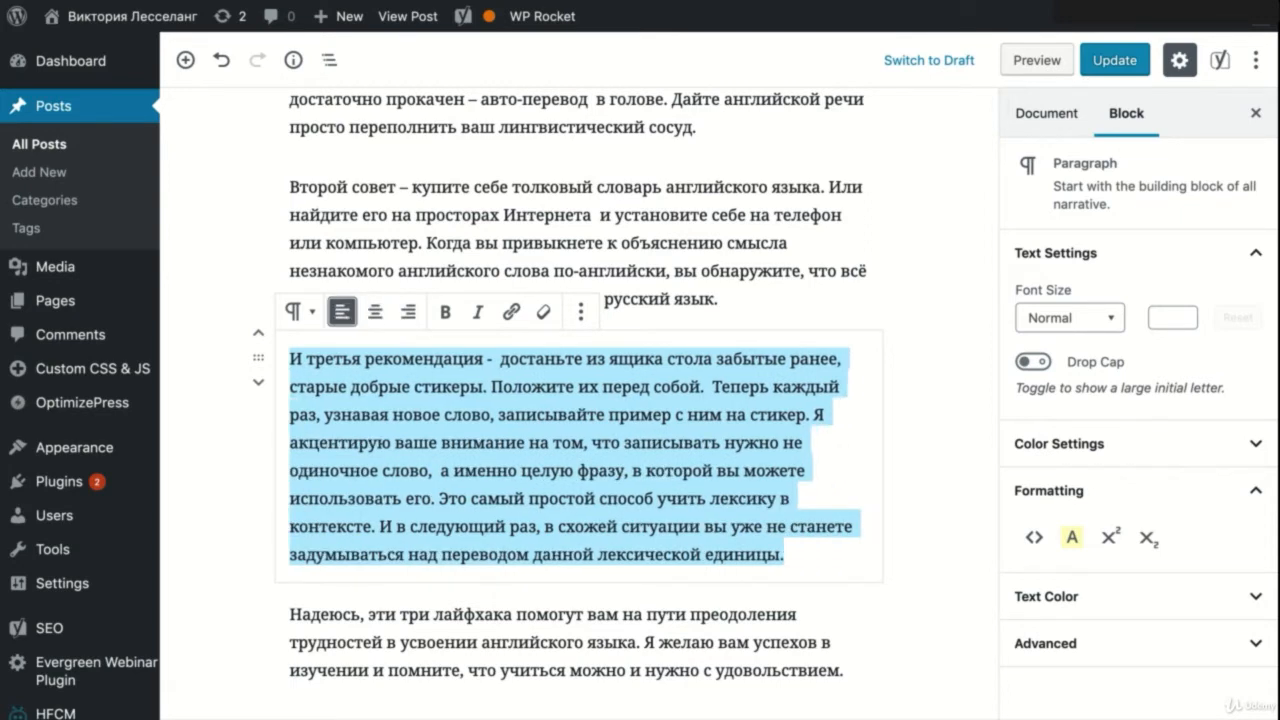
- Examine the additional block options for the "И третья рекомендация" paragraph and close them
{"action": "left_click", "coordinate": [581, 311]}
{"action": "scroll", "coordinate": [651, 471], "scroll_direction": "down", "scroll_amount": 2}
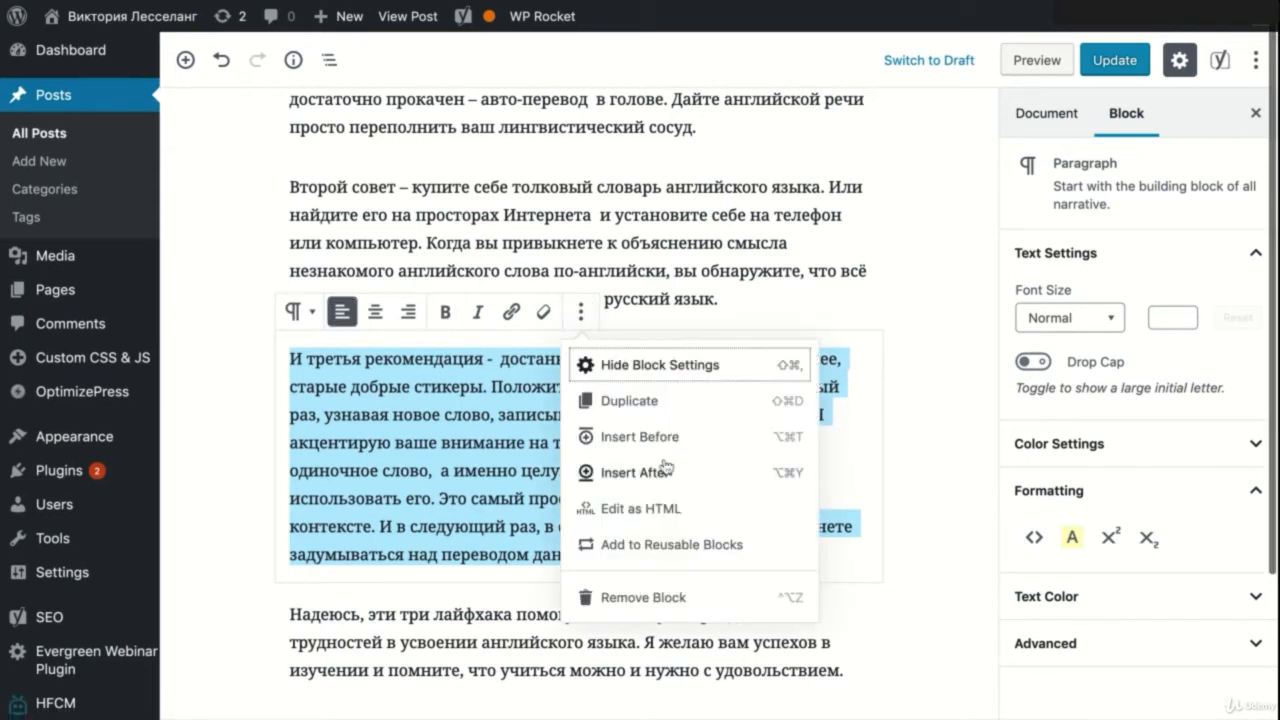
{"action": "left_click", "coordinate": [501, 441]}
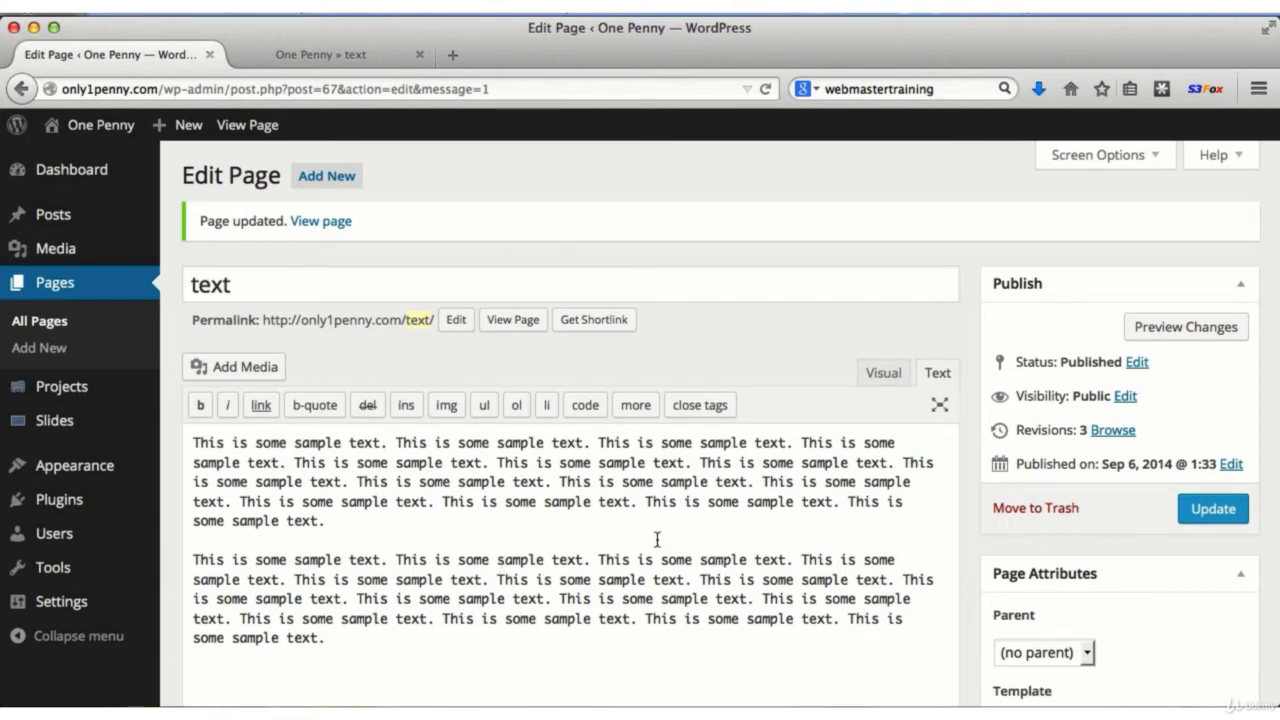
- Update the page titled "text" and open its published version in place of the old preview
{"action": "left_click", "coordinate": [1203, 510]}
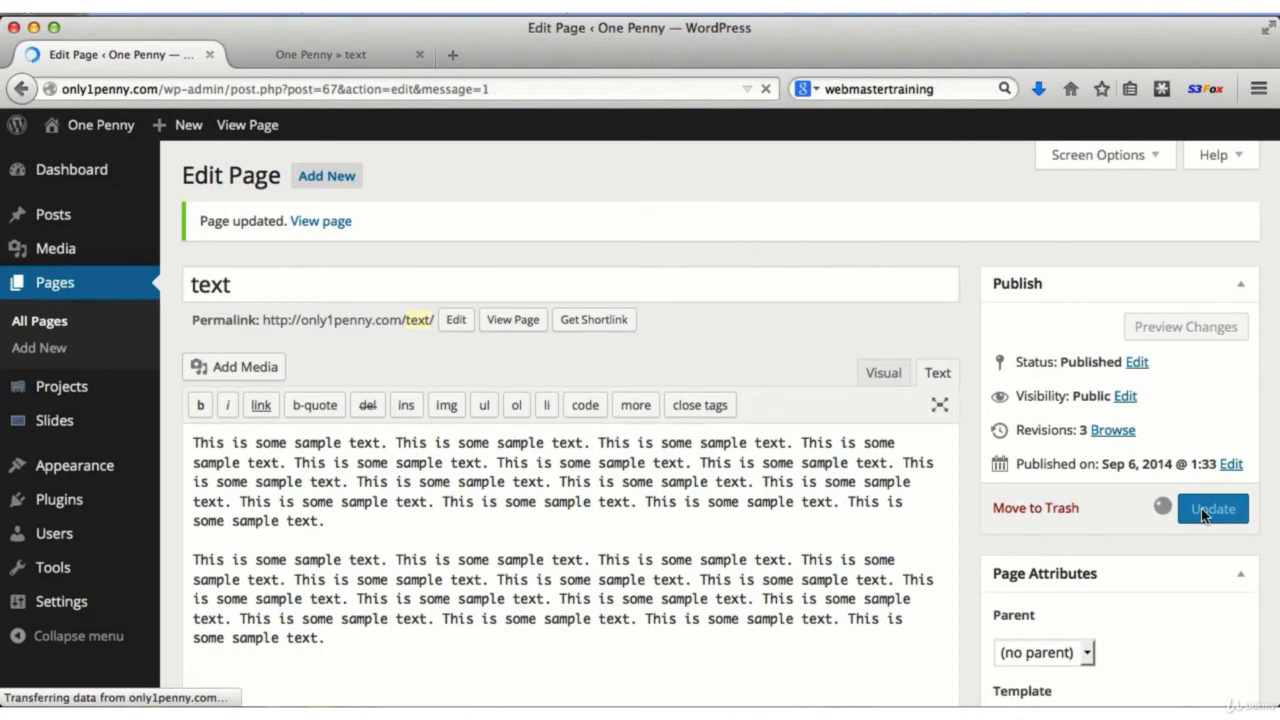
{"action": "left_click", "coordinate": [419, 56]}
{"action": "left_click", "coordinate": [512, 321]}
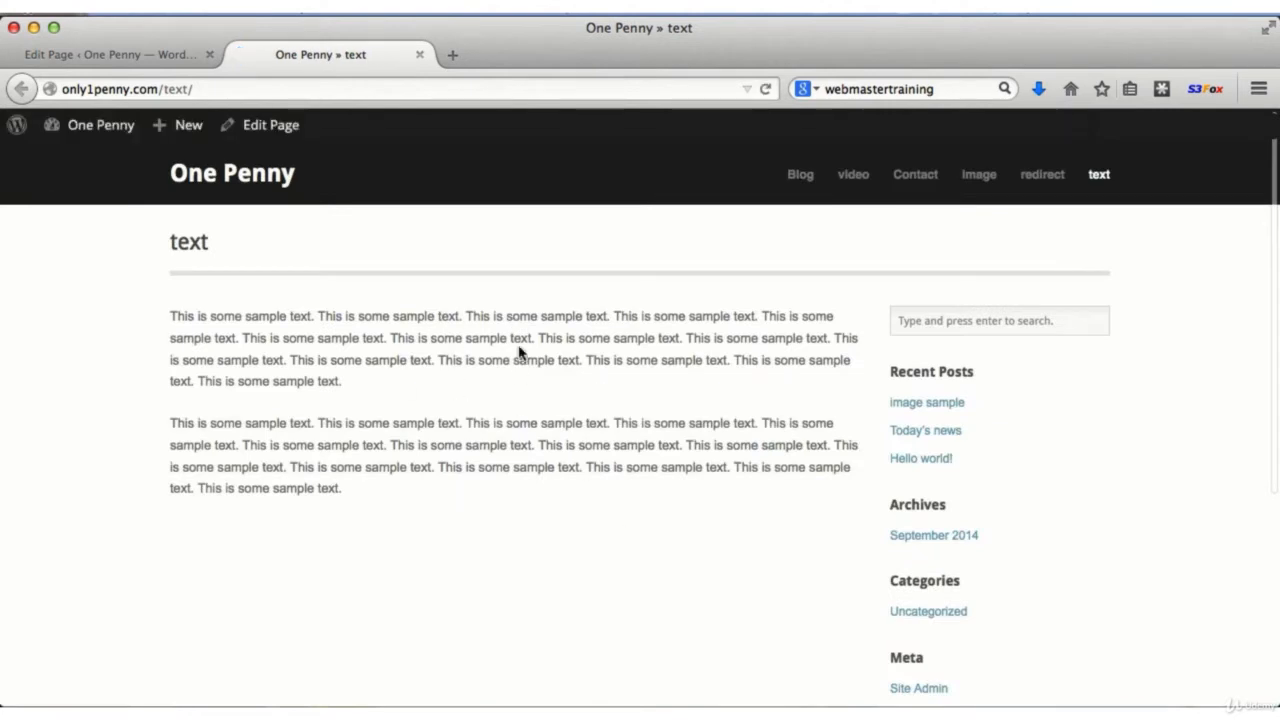
- Return to the page editor, add "Here's some more content." as a new final paragraph, and update the page
{"action": "left_click", "coordinate": [132, 53]}
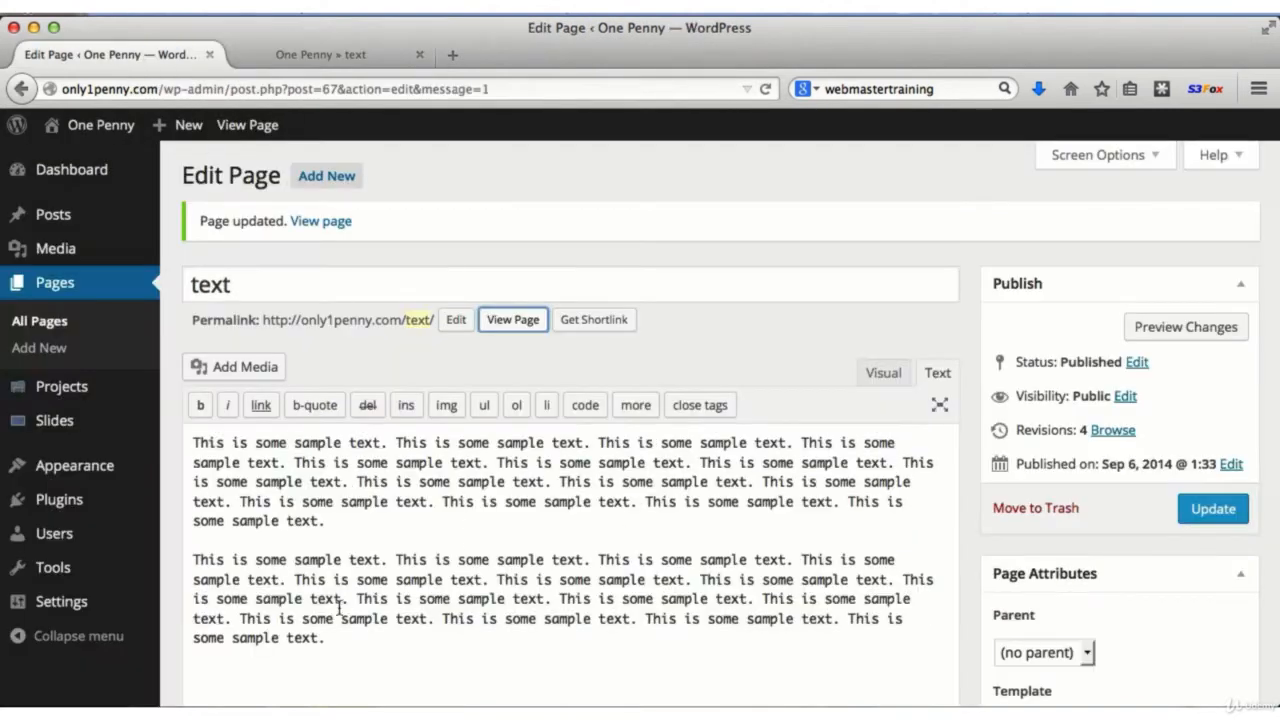
{"action": "left_click", "coordinate": [347, 640]}
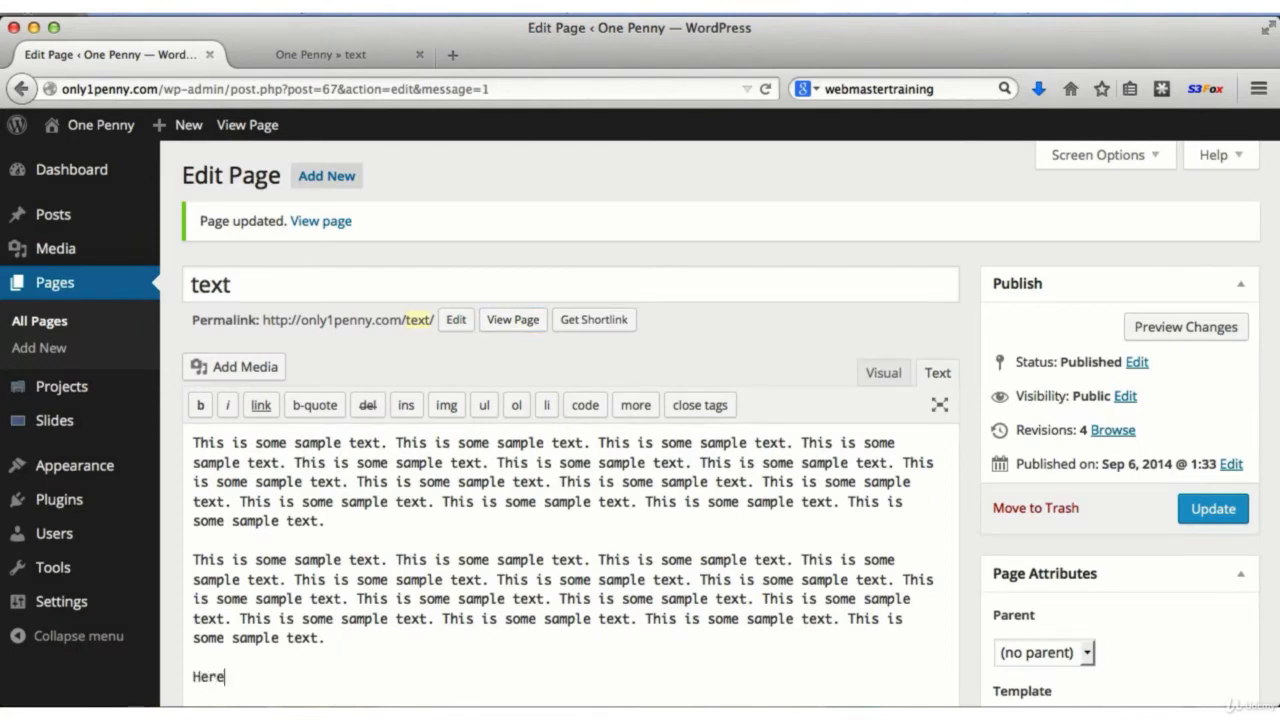
{"action": "type", "text": "Here's some more content."}
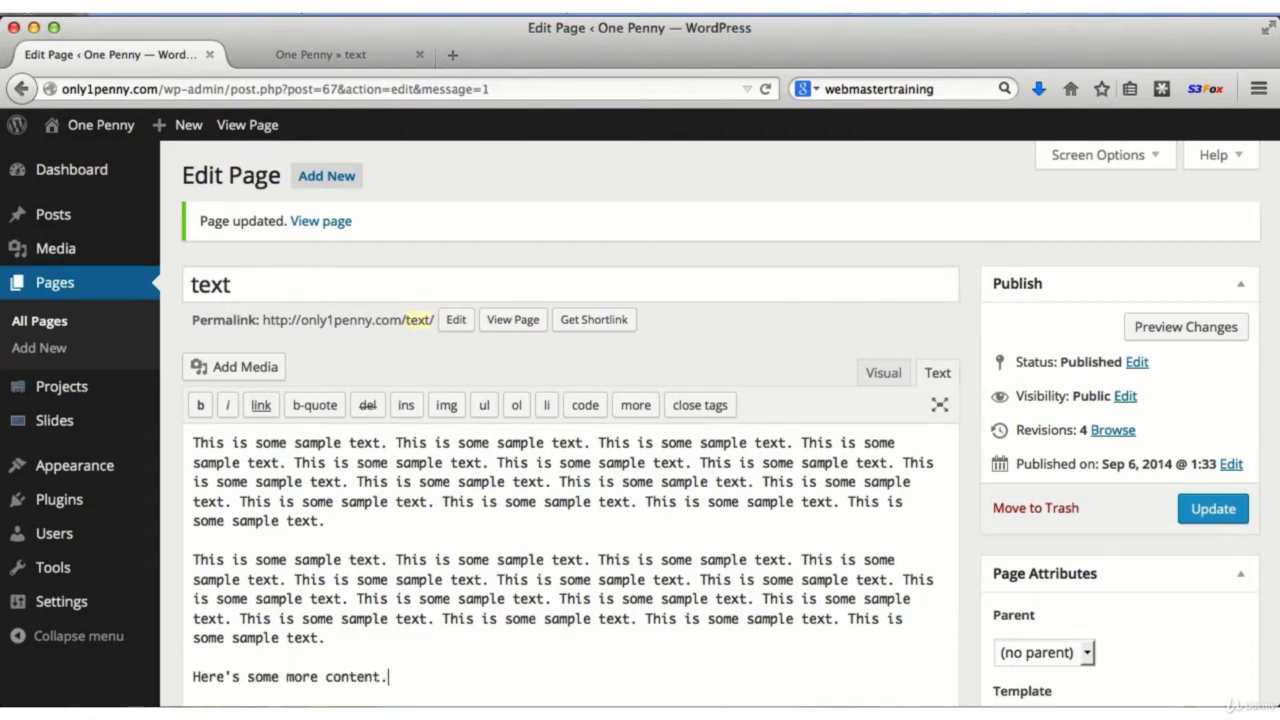
{"action": "left_click", "coordinate": [1212, 509]}
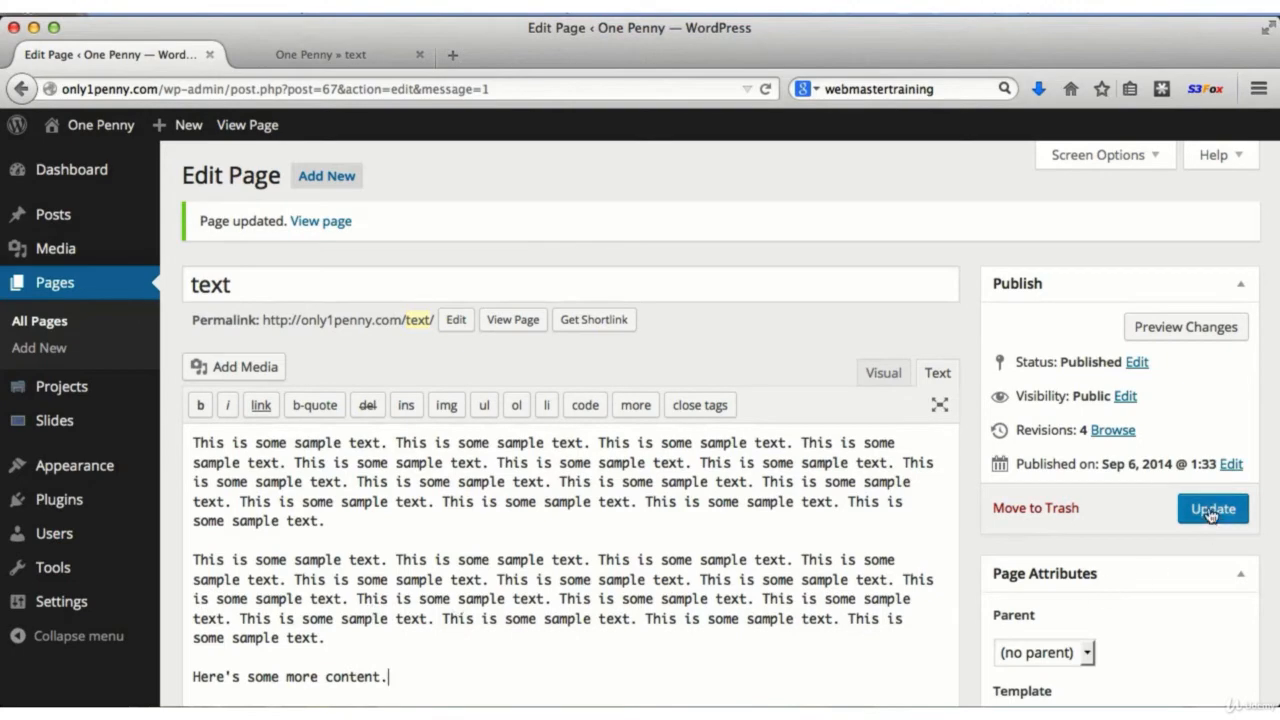
- Reload the published "text" page to check the added paragraph and return to the page editor
{"action": "left_click", "coordinate": [330, 54]}
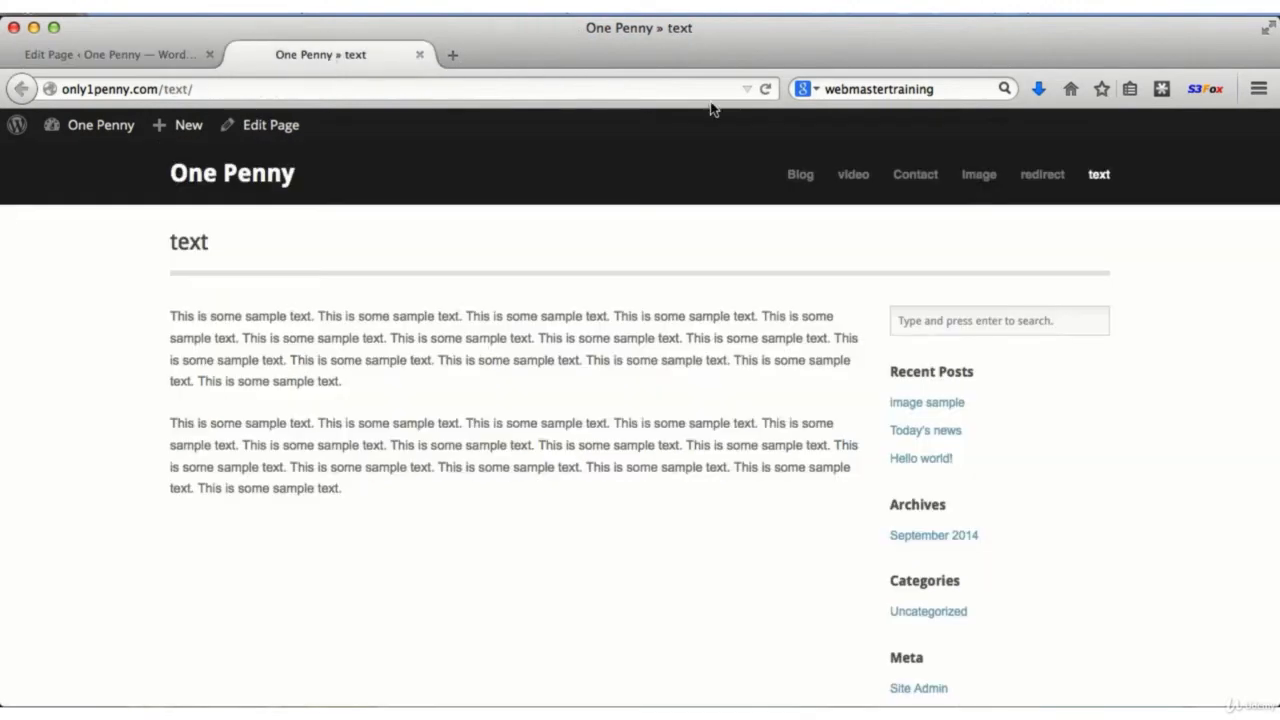
{"action": "left_click", "coordinate": [765, 88]}
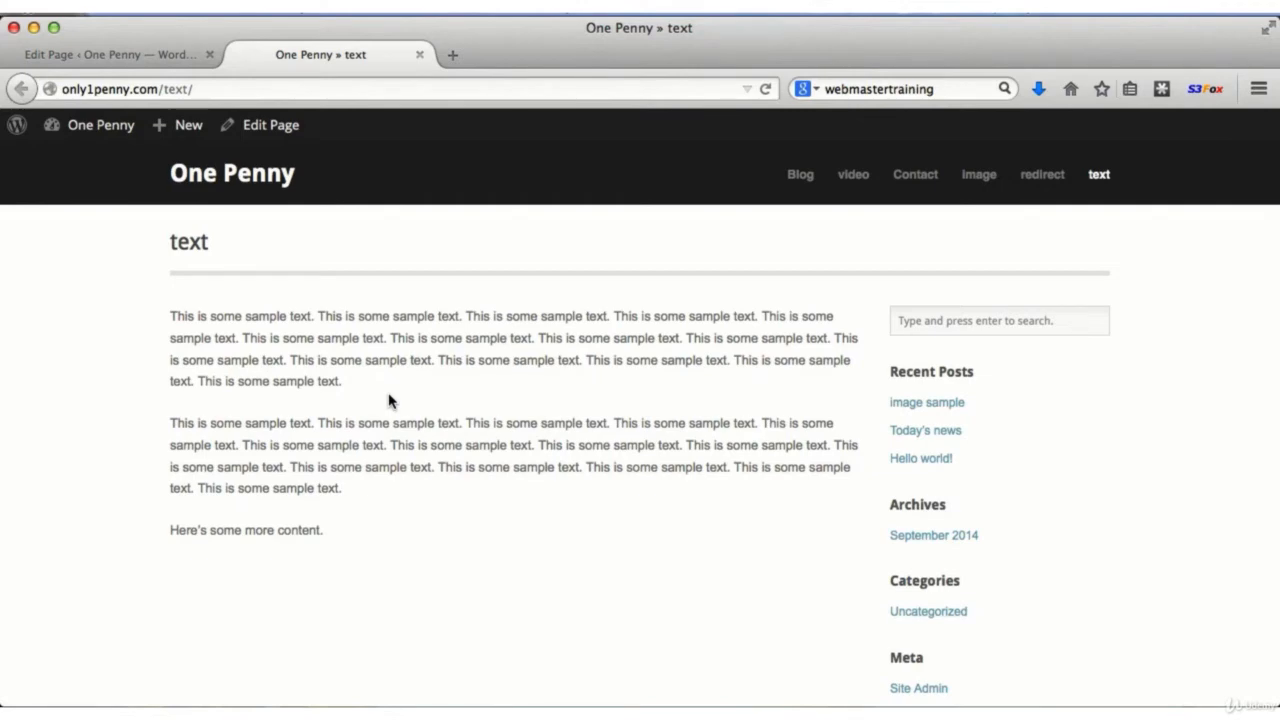
{"action": "left_click", "coordinate": [155, 55]}
- Open the Add Plugins page in a new tab and search for "simple breaks"
{"action": "mouse_move", "coordinate": [85, 510]}
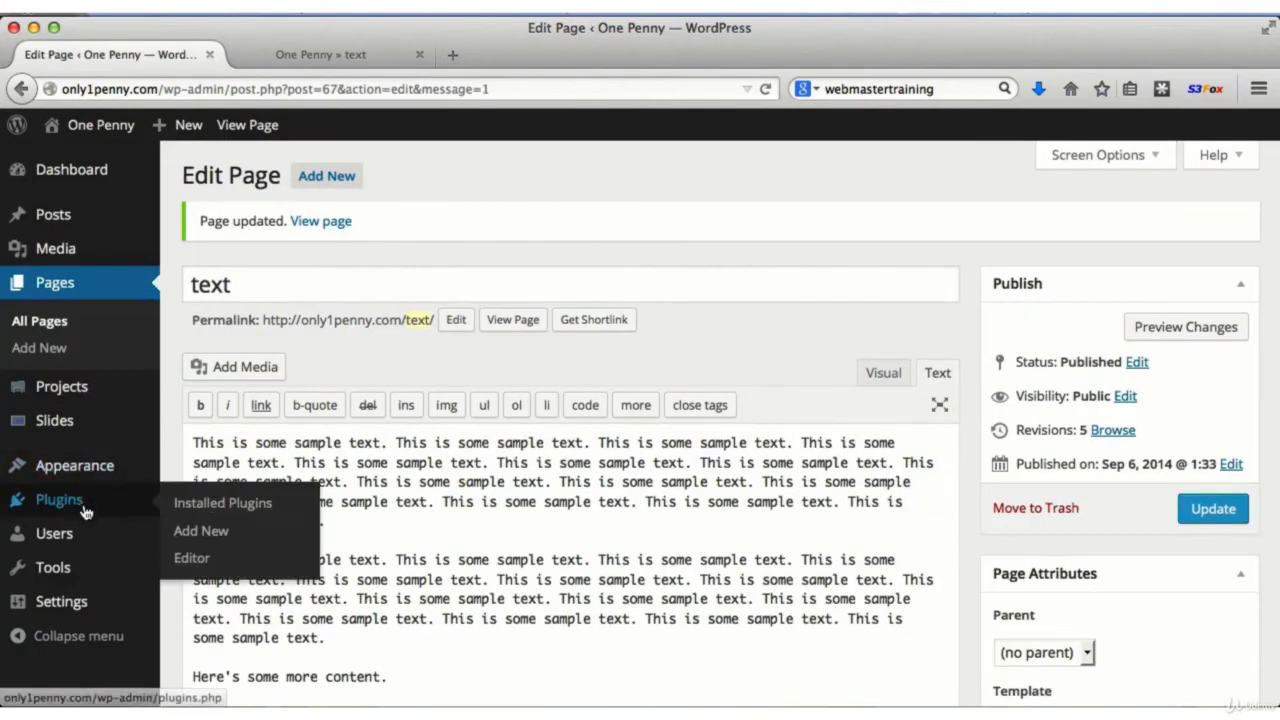
{"action": "left_click", "coordinate": [219, 540], "text": "super"}
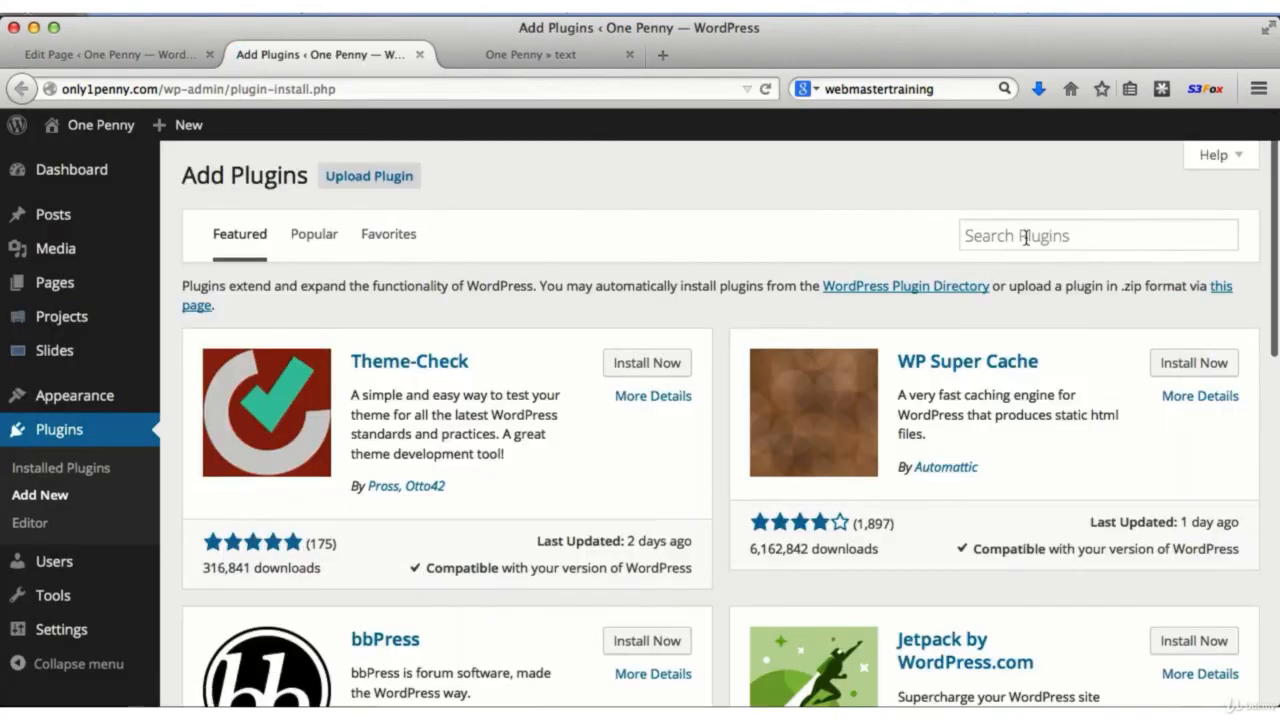
{"action": "left_click", "coordinate": [1140, 238]}
{"action": "type", "text": "simpl"}
{"action": "key", "text": "Down"}
{"action": "key", "text": "Return"}
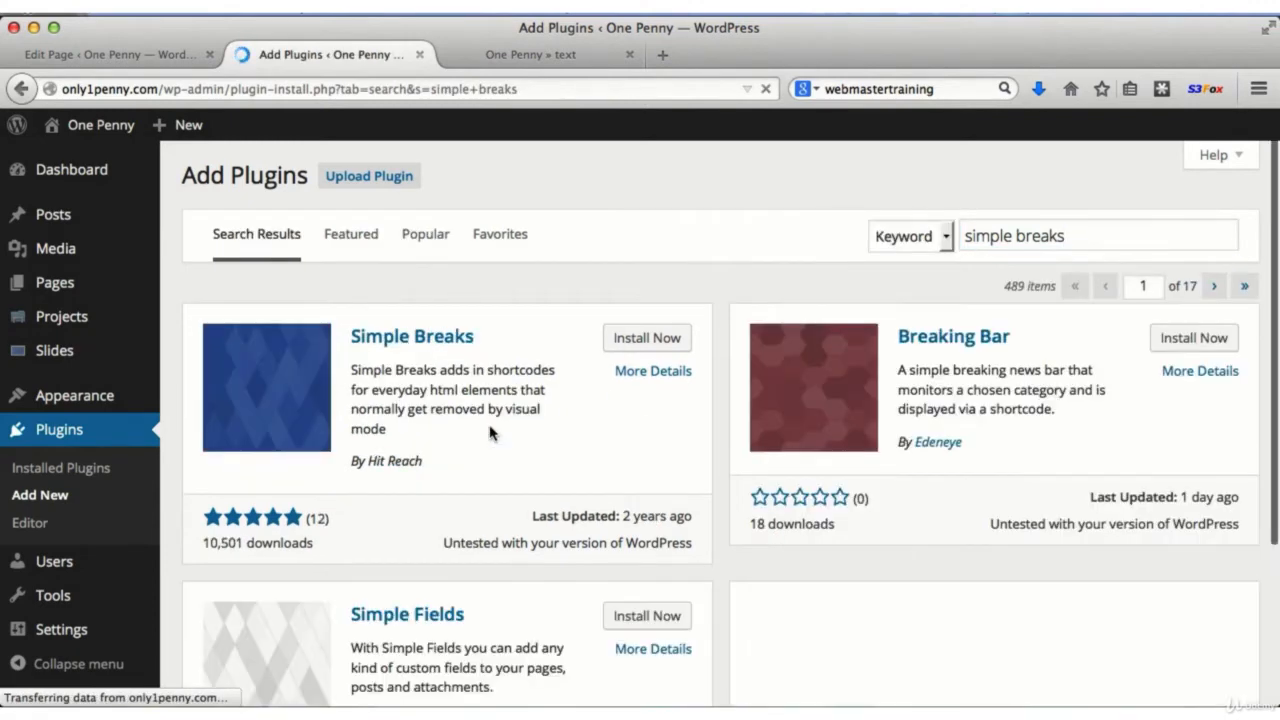
- Install and activate the Simple Breaks plugin, and close the plugin administration tab
{"action": "left_click", "coordinate": [655, 338]}
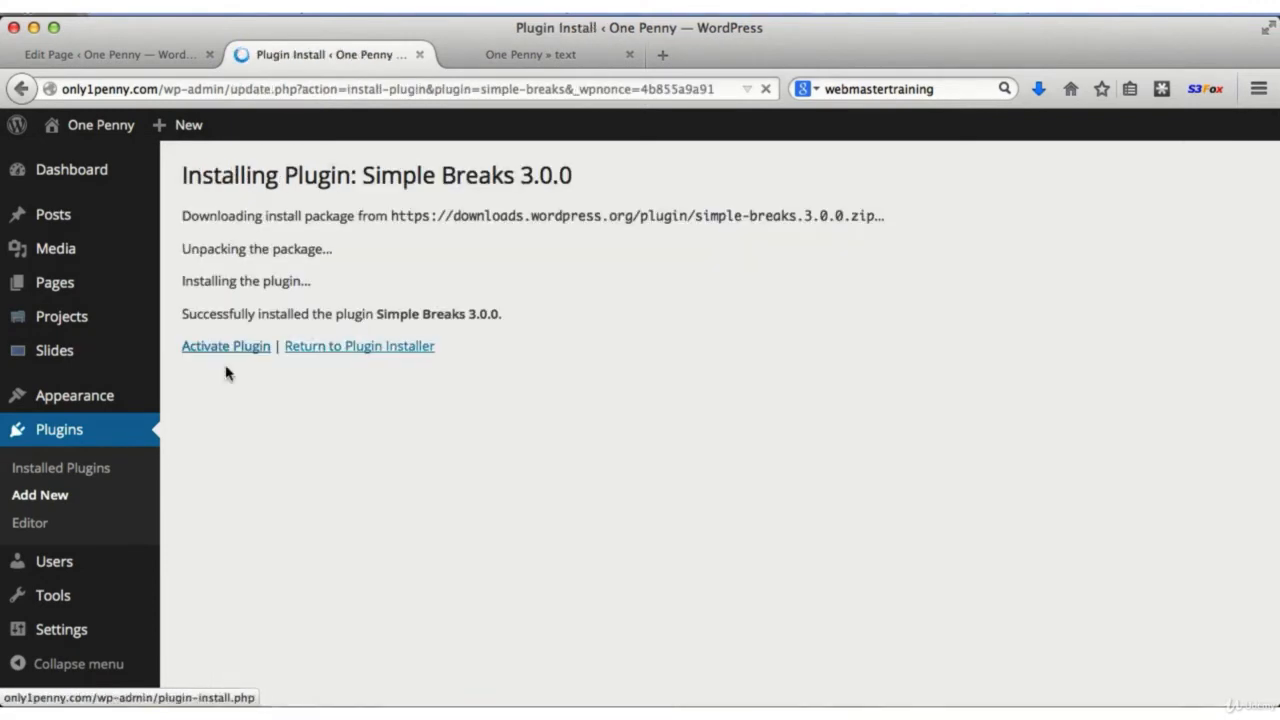
{"action": "left_click", "coordinate": [220, 348]}
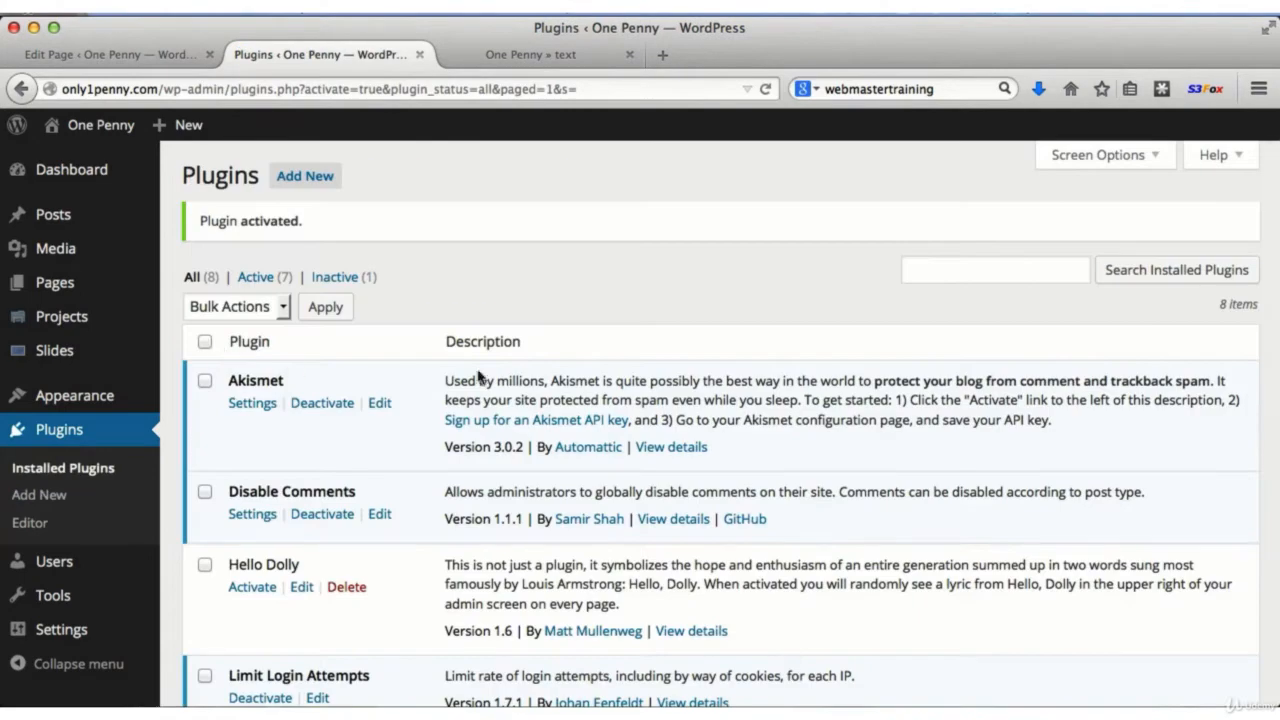
{"action": "left_click", "coordinate": [511, 54]}
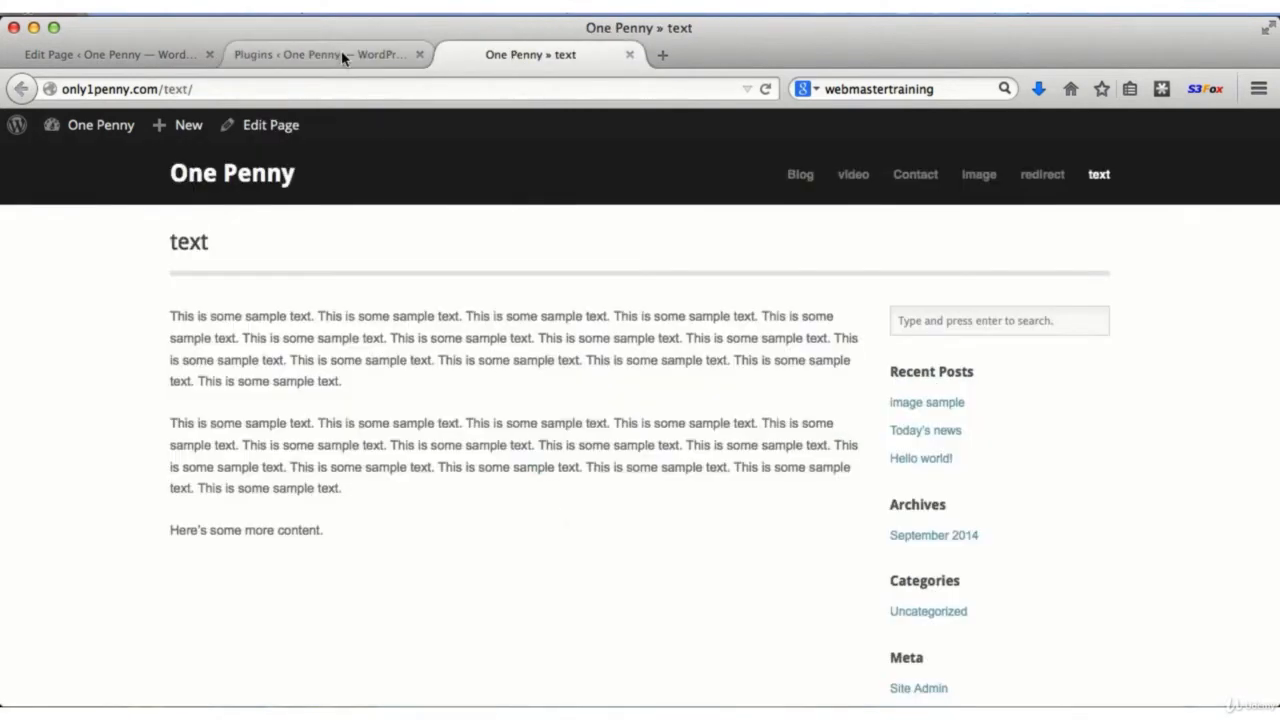
{"action": "left_click", "coordinate": [419, 54]}
- Return to the editor of the "text" page, switch it to Visual mode and update the page
{"action": "left_click", "coordinate": [144, 50]}
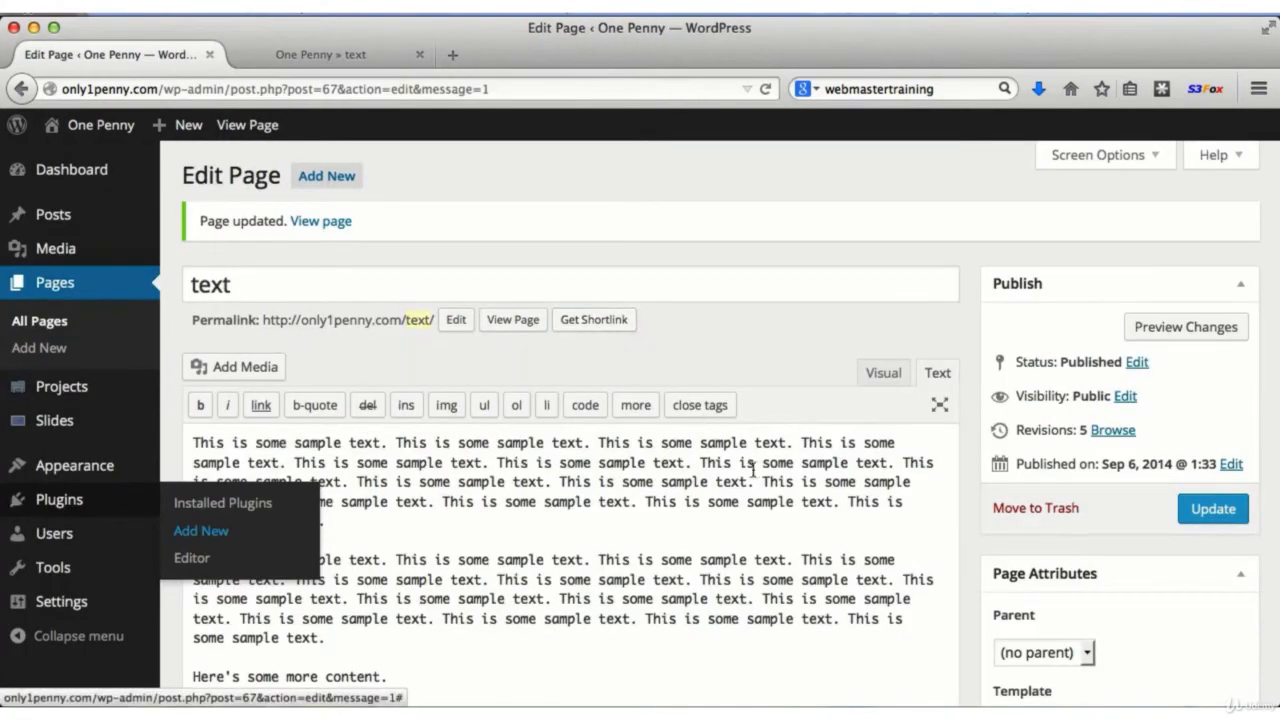
{"action": "left_click", "coordinate": [889, 371]}
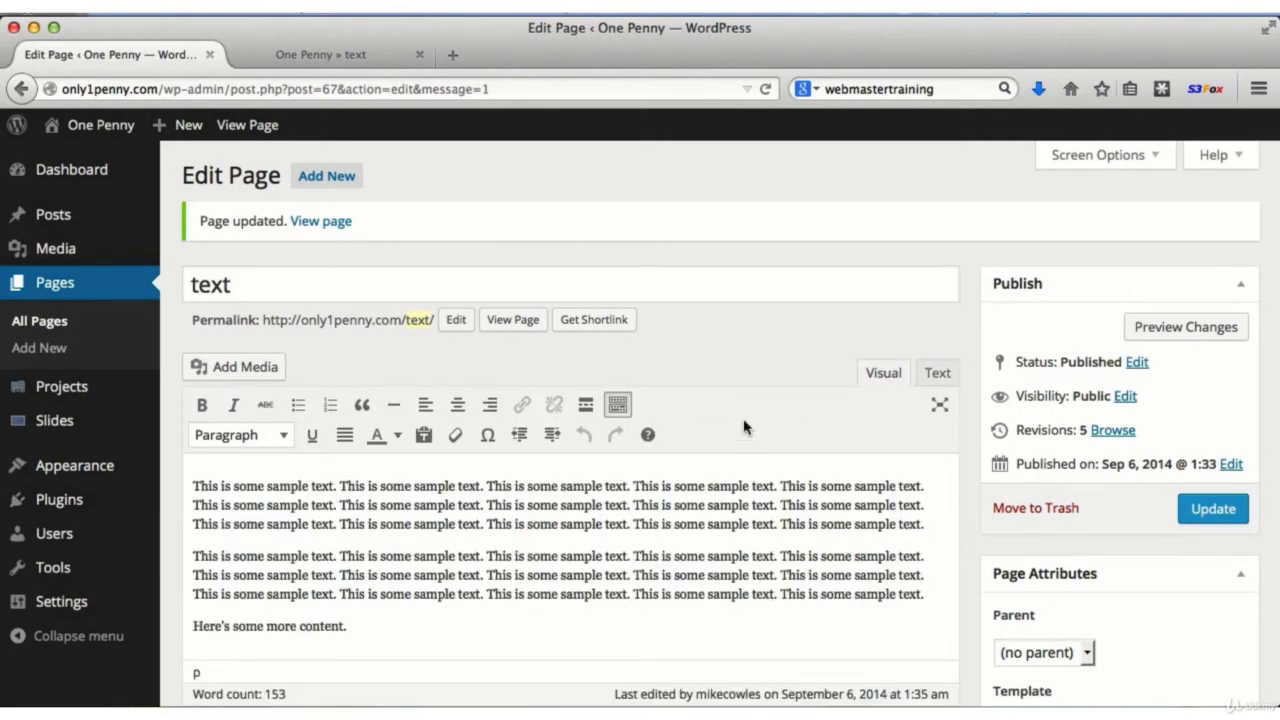
{"action": "left_click", "coordinate": [1212, 508]}
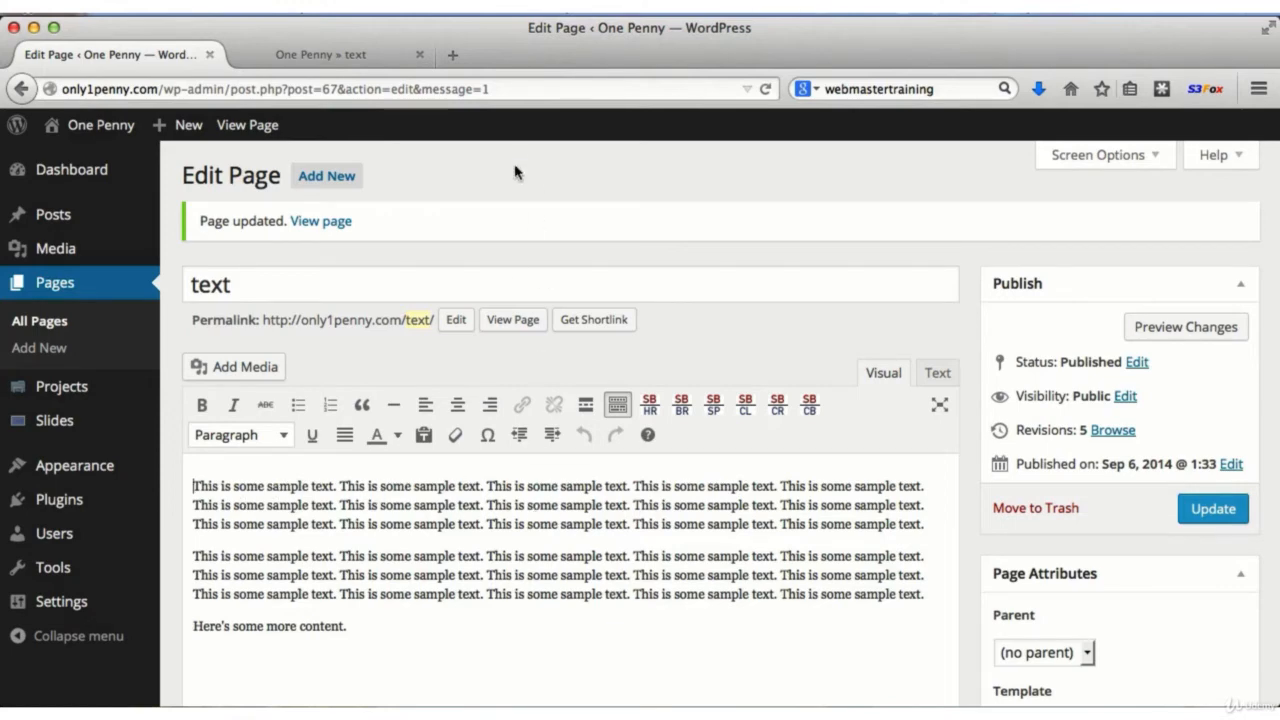
- Insert a Simple Breaks space of size 30 before the first paragraph, and check the updated page in its published version
{"action": "left_click", "coordinate": [712, 405]}
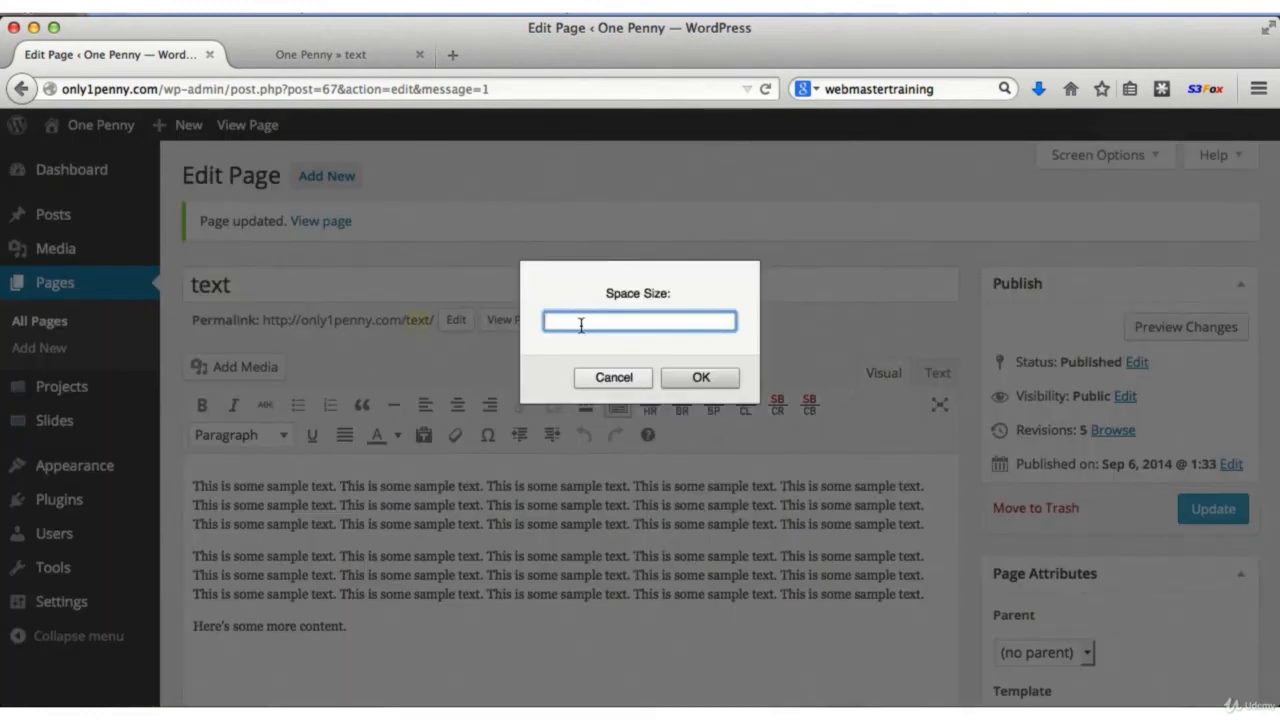
{"action": "left_click", "coordinate": [701, 377]}
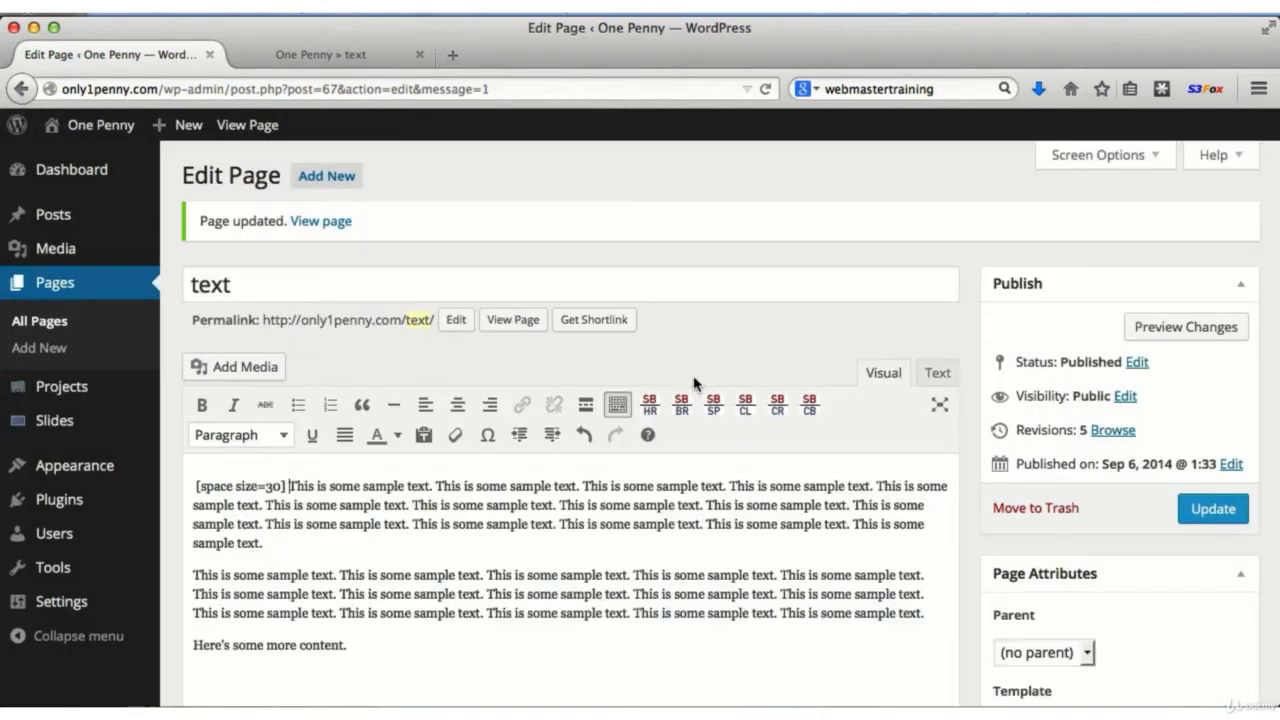
{"action": "left_click", "coordinate": [1218, 512]}
{"action": "left_click", "coordinate": [330, 57]}
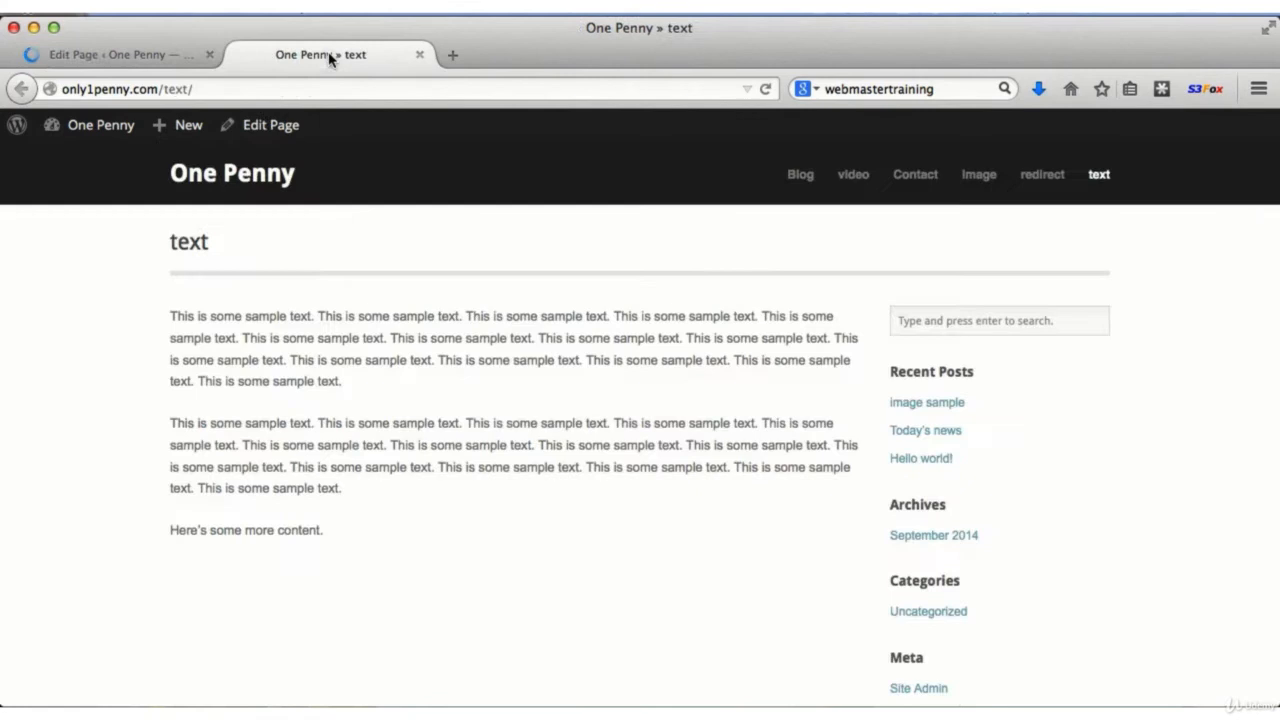
{"action": "left_click", "coordinate": [765, 89]}
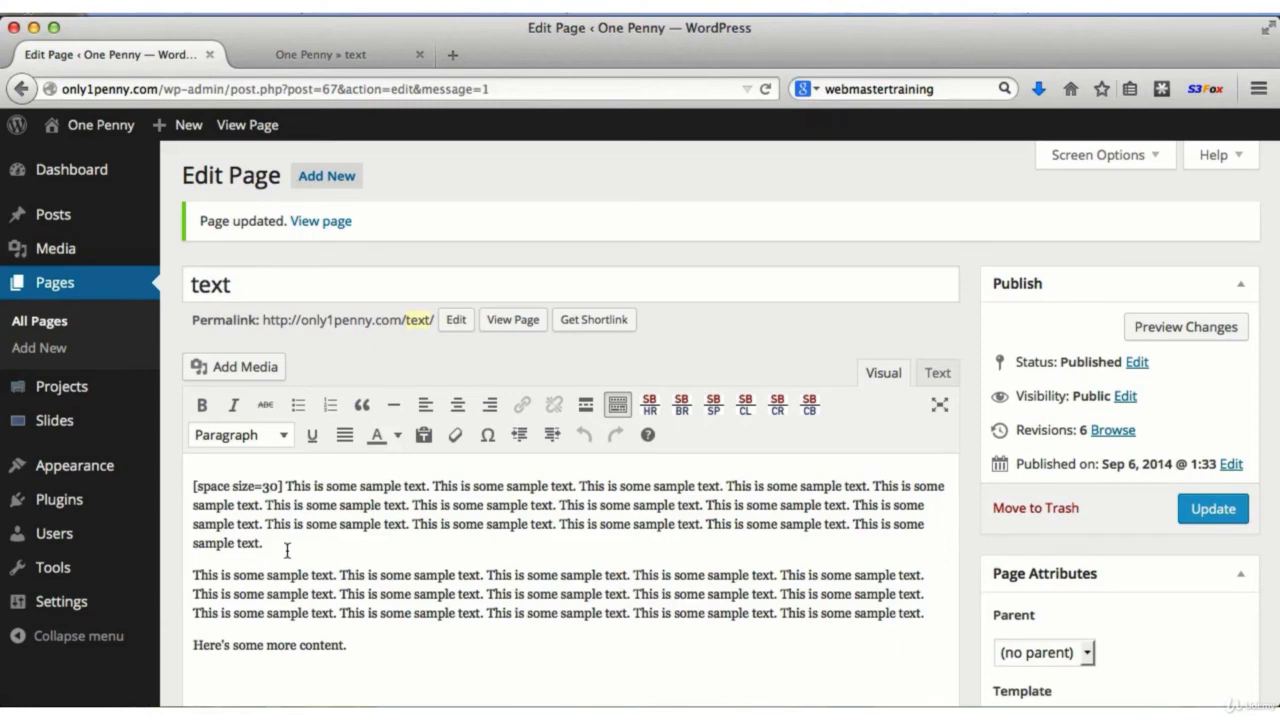
- Insert a Simple Breaks line break after the second sentence of the second paragraph, and check the updated page in its published version
{"action": "left_click", "coordinate": [681, 404]}
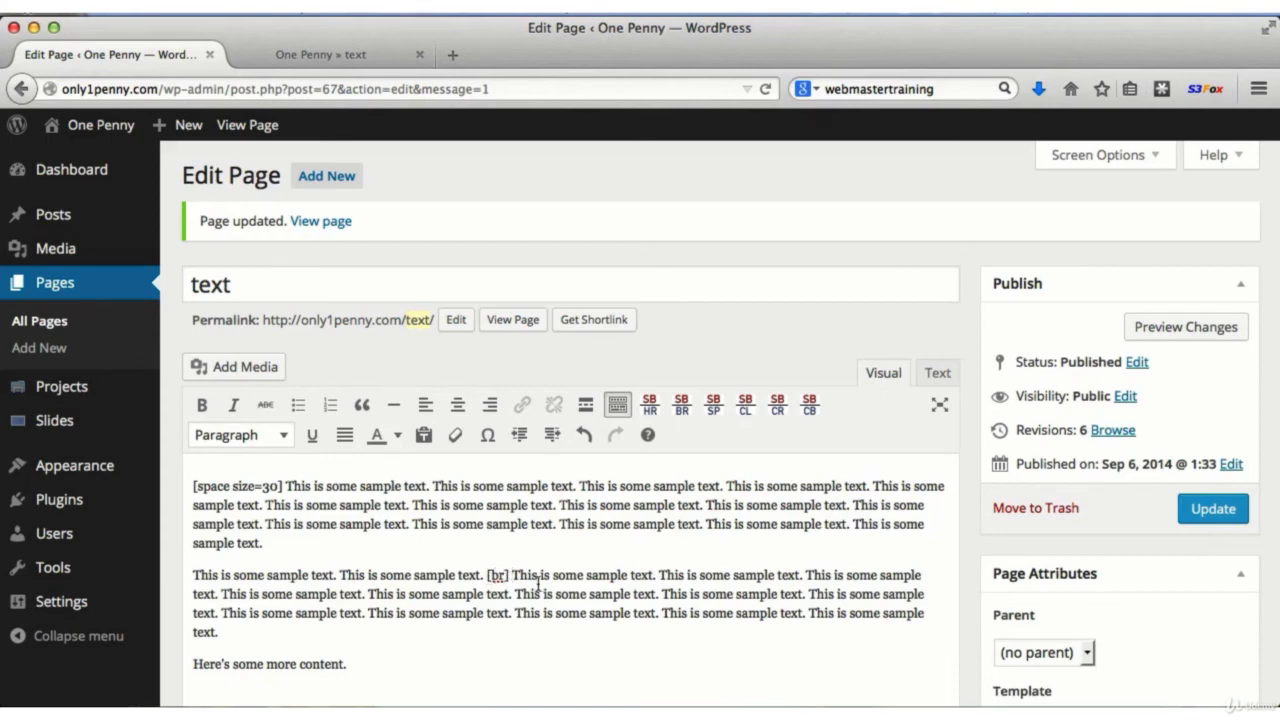
{"action": "left_click", "coordinate": [1195, 507]}
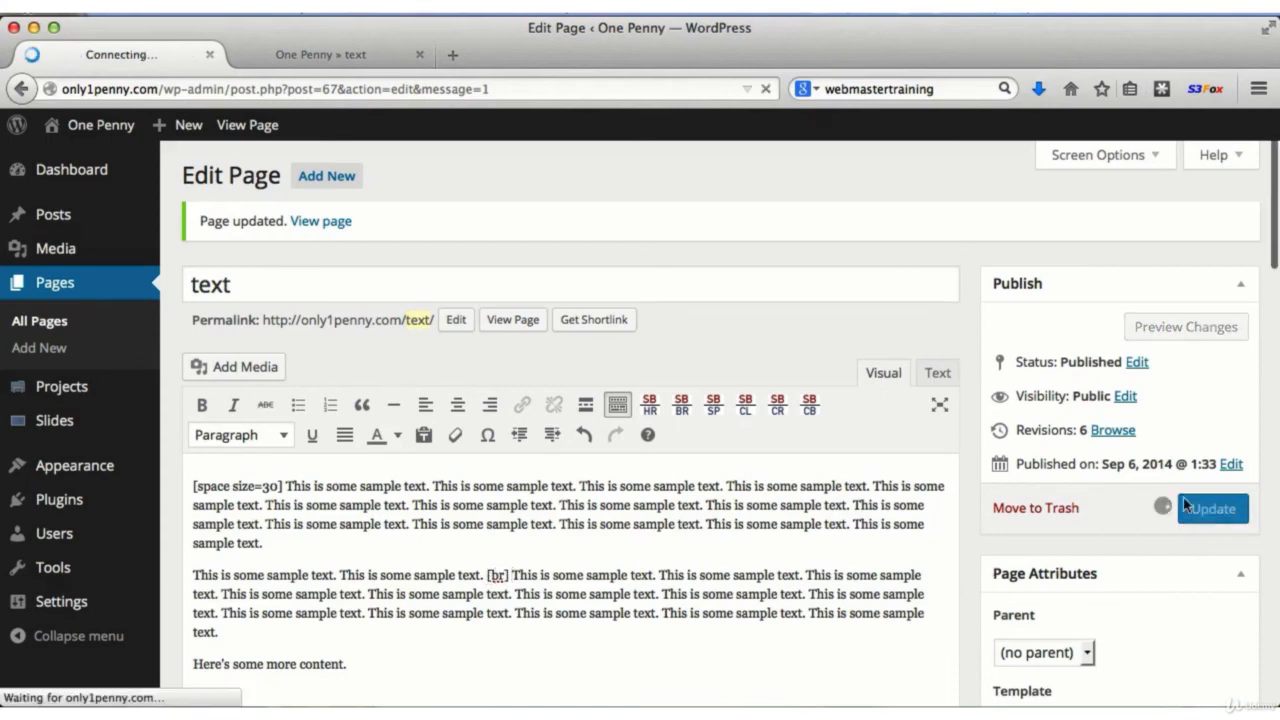
{"action": "left_click", "coordinate": [330, 54]}
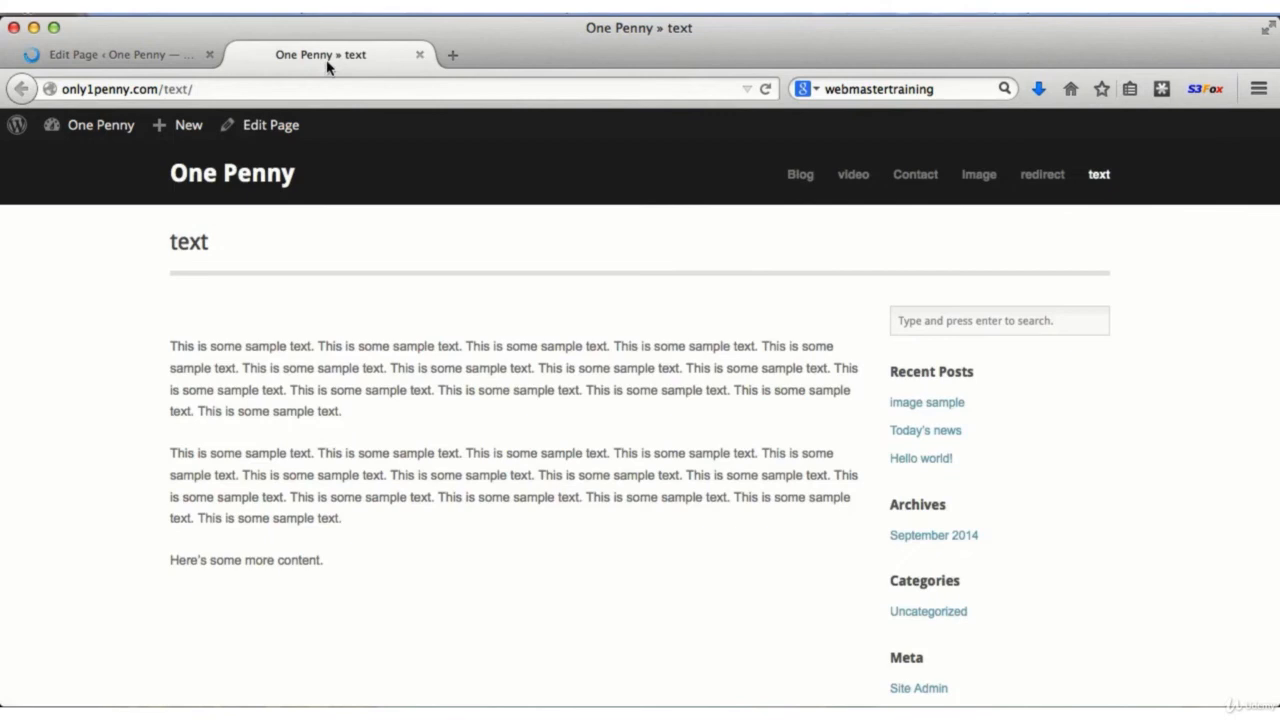
{"action": "left_click", "coordinate": [763, 90]}
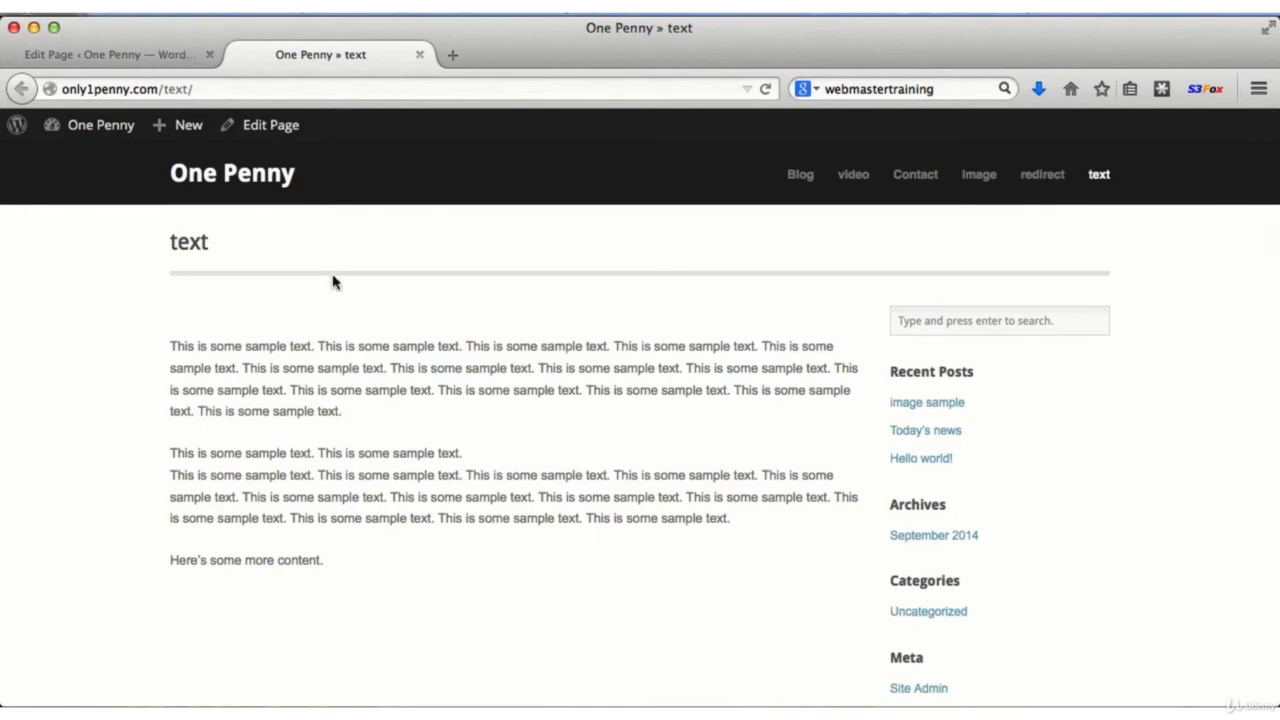
- Replace the [br] shortcode in the second paragraph with a space of size 10, and check the updated page in its published version
{"action": "left_click", "coordinate": [148, 57]}
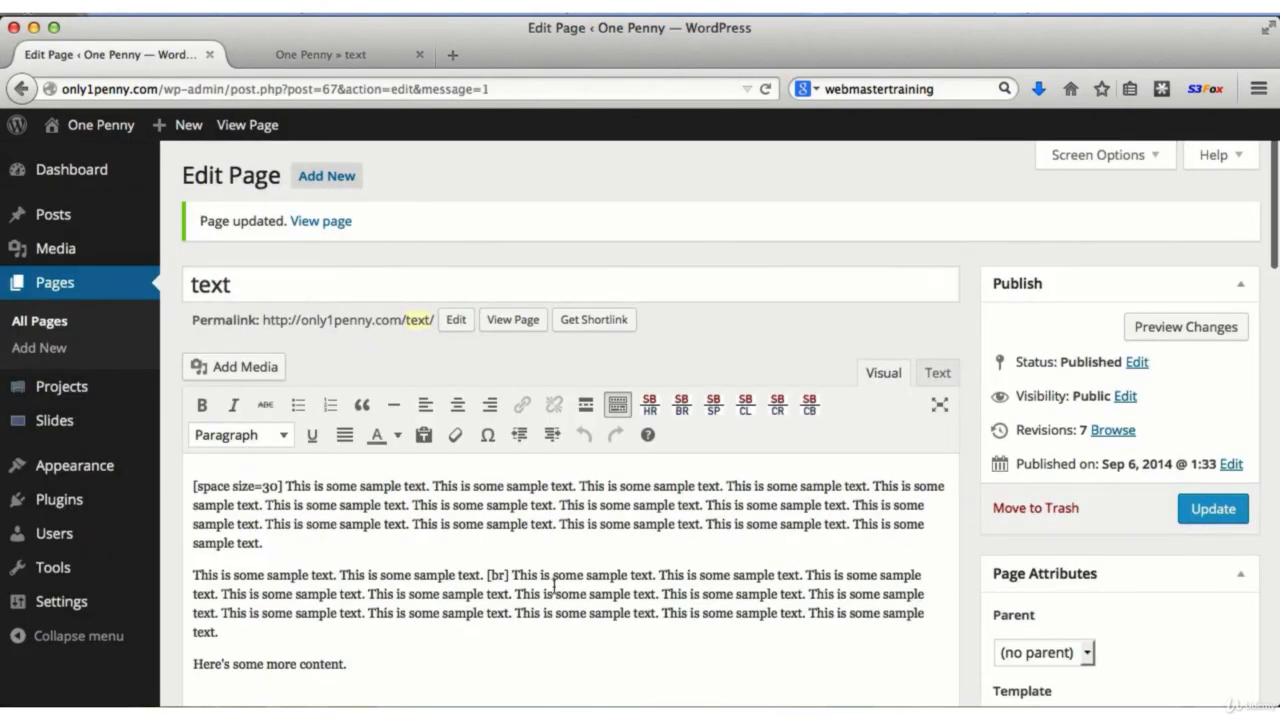
{"action": "double_click", "coordinate": [507, 575]}
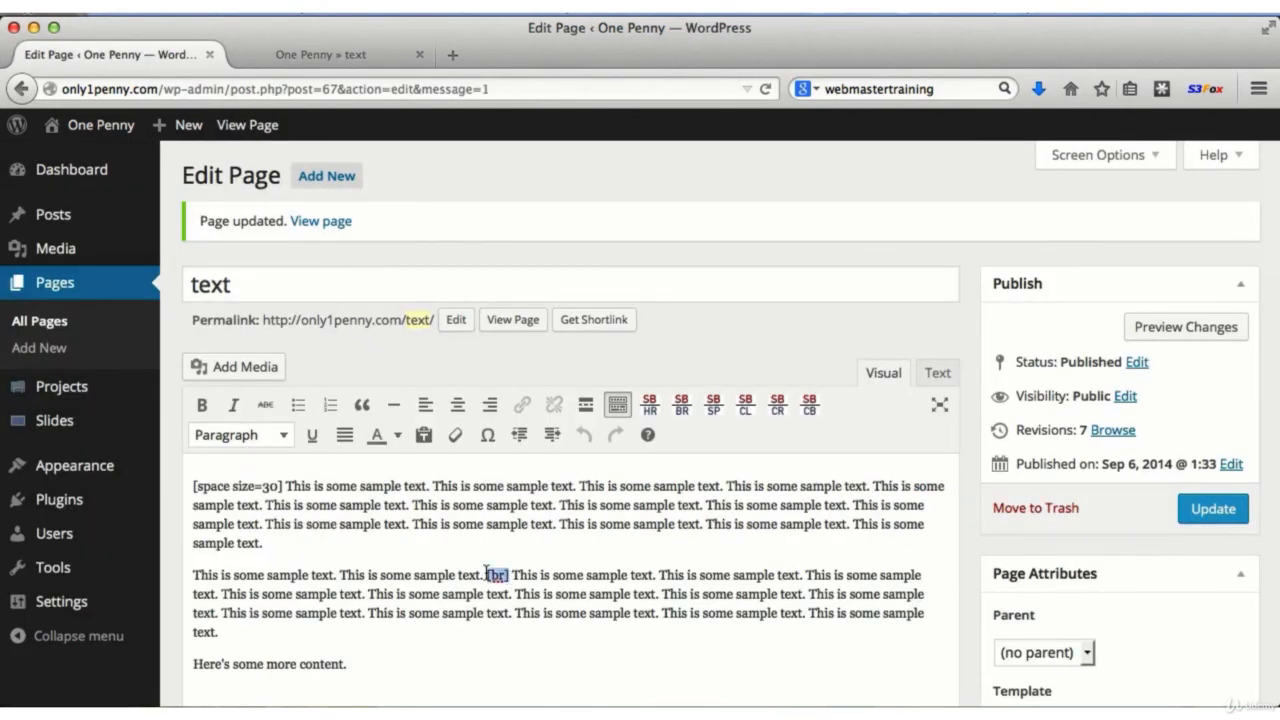
{"action": "left_click", "coordinate": [713, 404]}
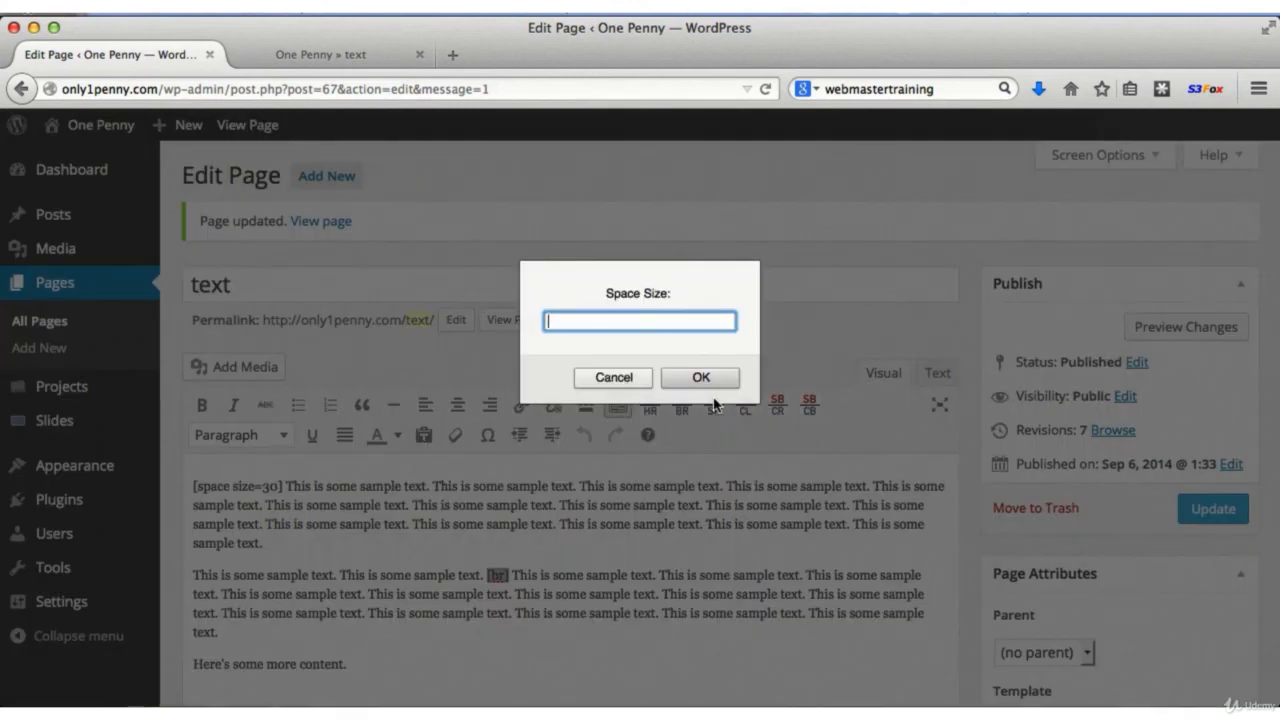
{"action": "type", "text": "10"}
{"action": "left_click", "coordinate": [701, 377]}
{"action": "left_click", "coordinate": [1205, 509]}
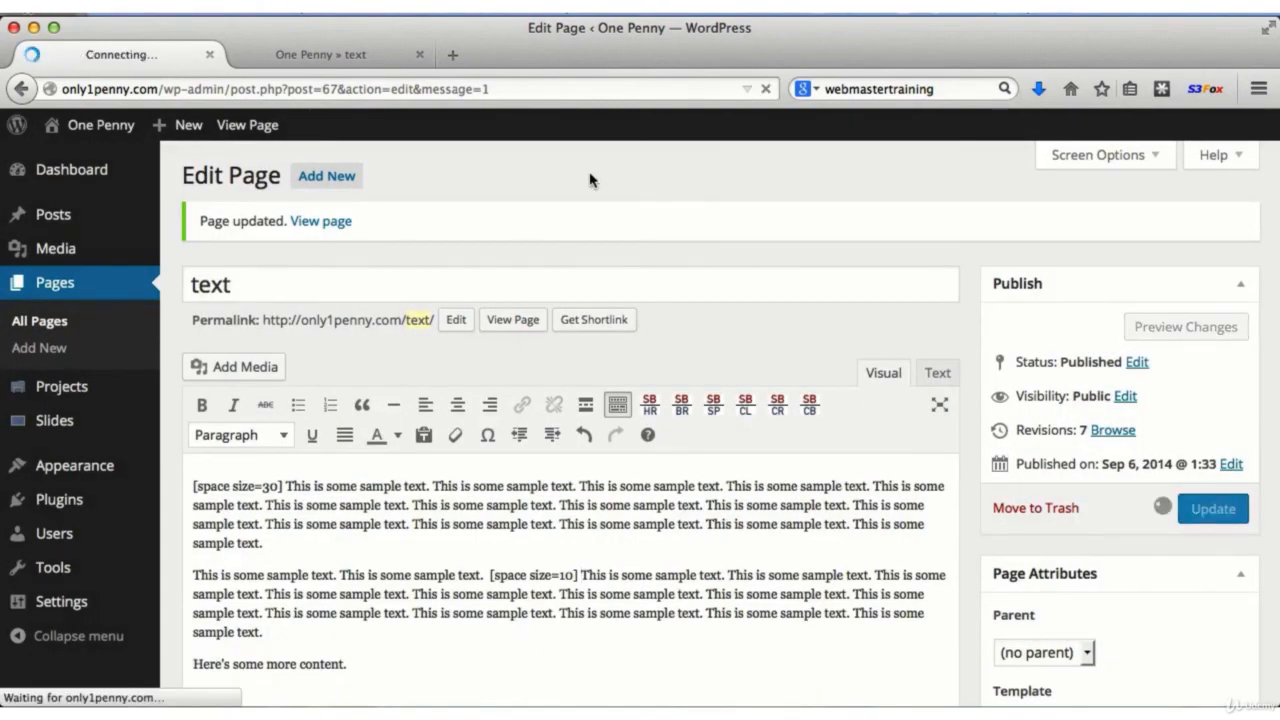
{"action": "left_click", "coordinate": [352, 57]}
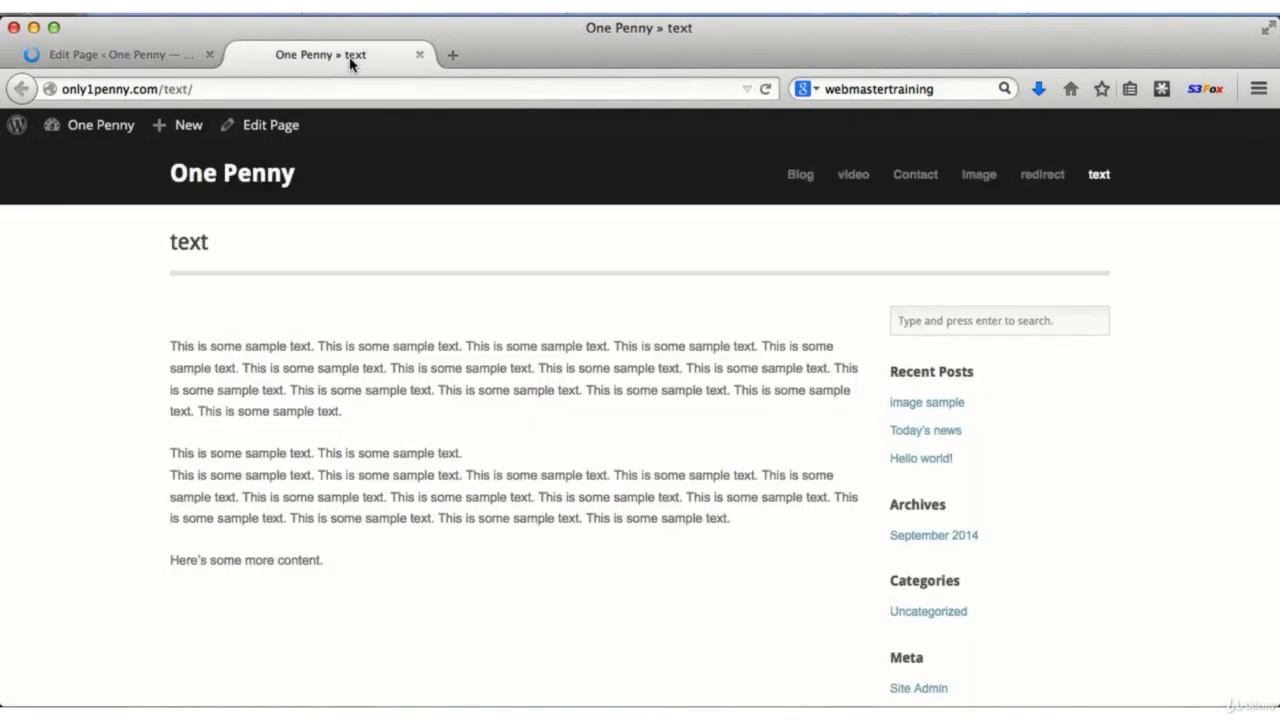
{"action": "left_click", "coordinate": [765, 89]}
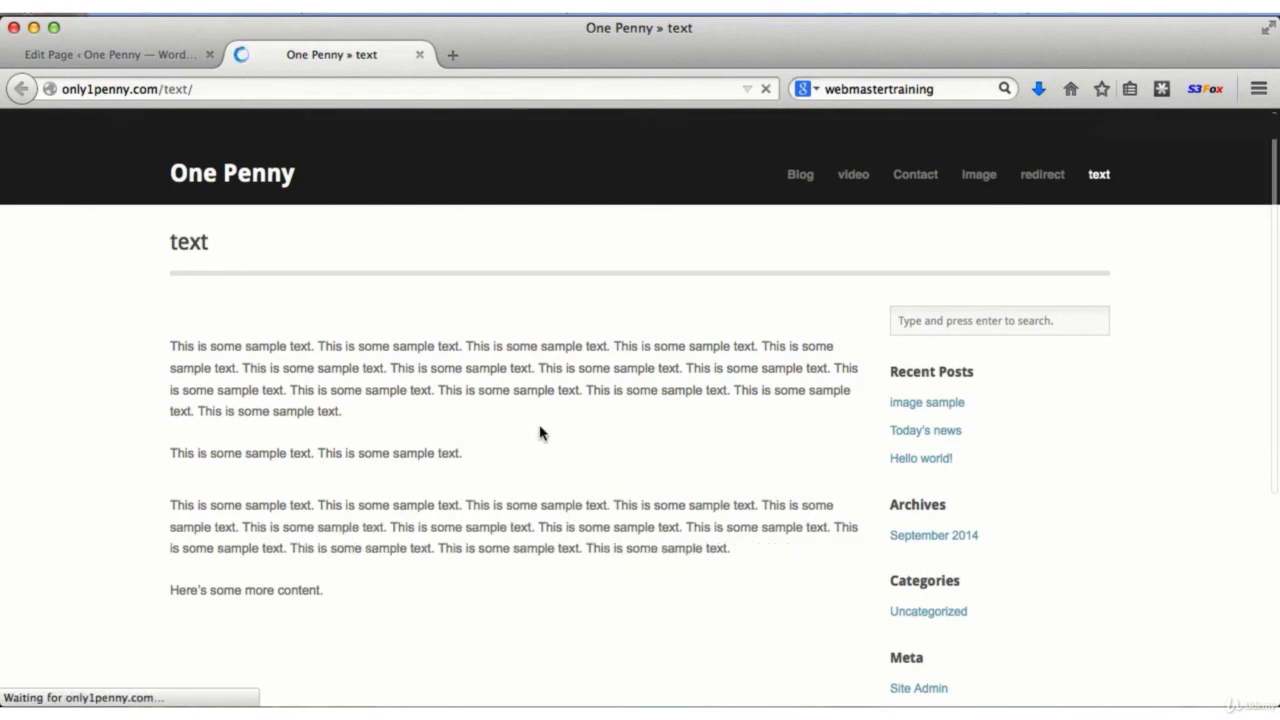